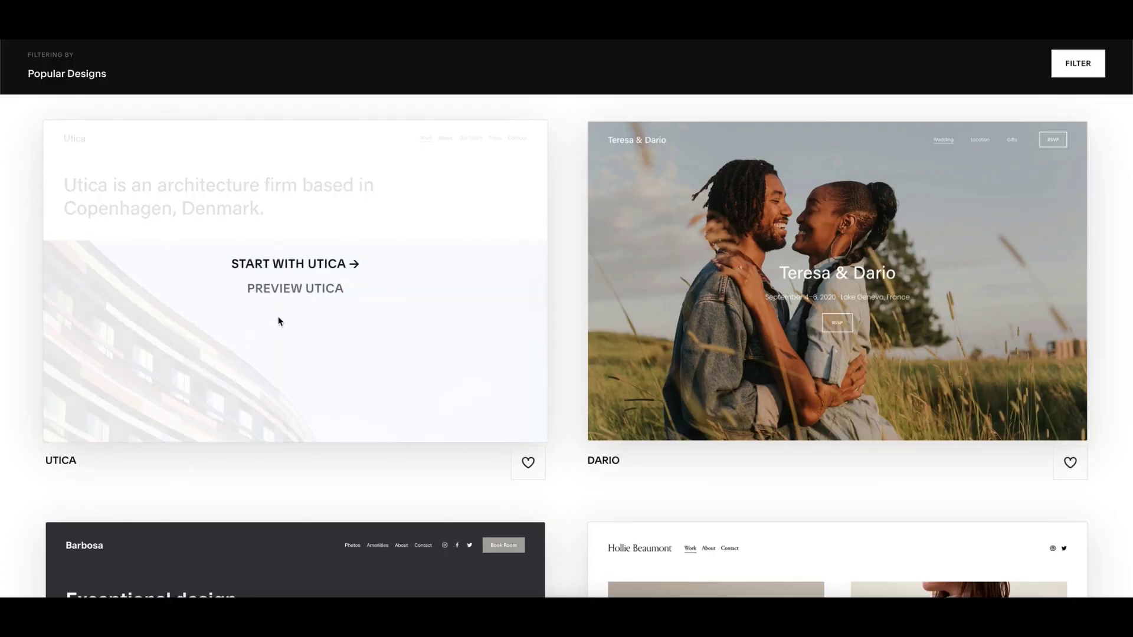
# Preview the Utica template and scroll through its sample page.
pyautogui.click(313, 292)
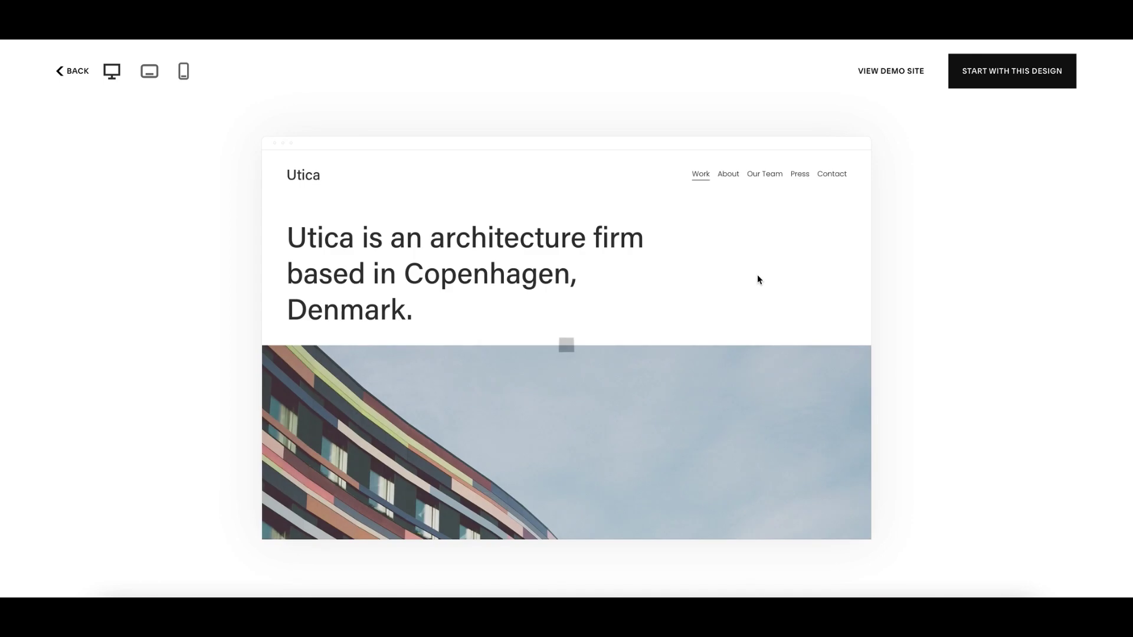
pyautogui.scroll(-10, 767, 337)
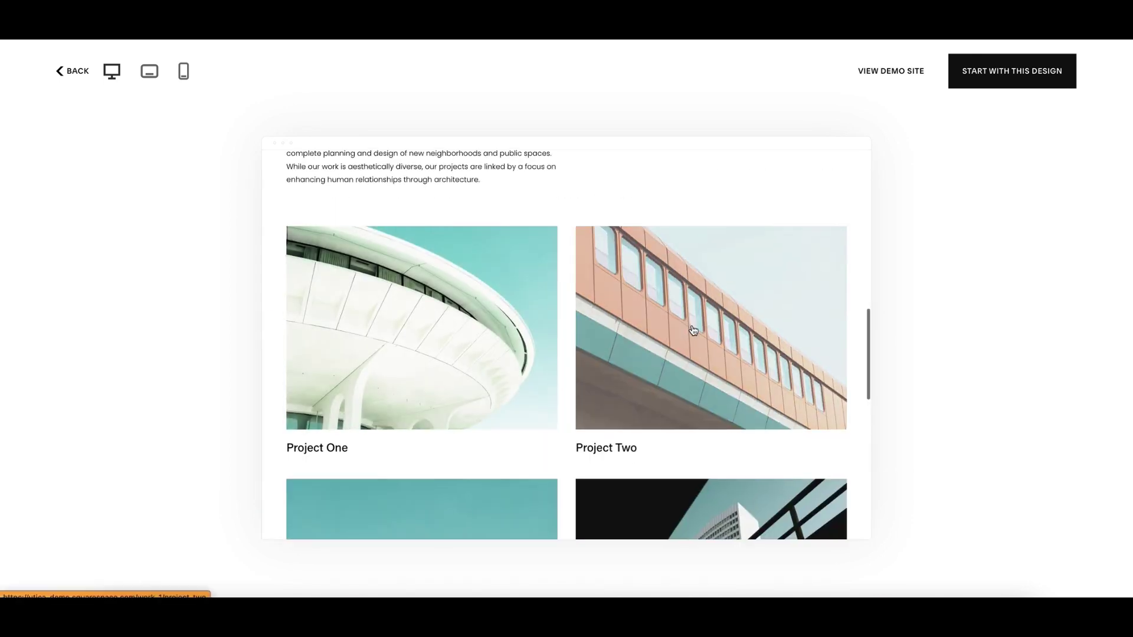
pyautogui.scroll(-2, 685, 326)
pyautogui.scroll(-1, 680, 444)
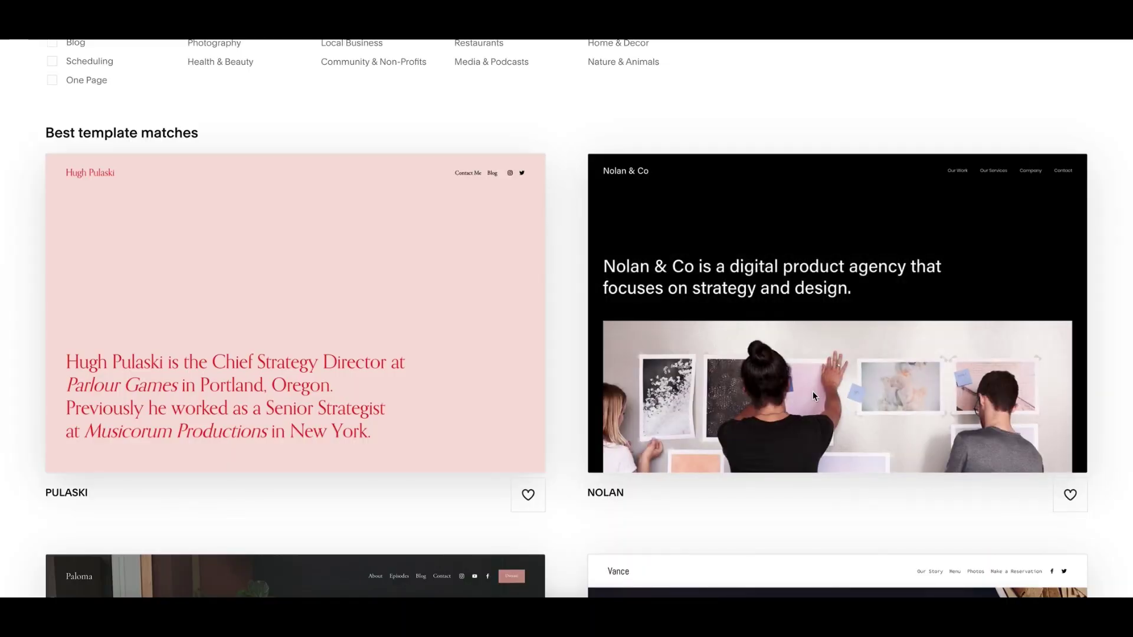
# Preview the Nolan template and scroll through all its sample sections.
pyautogui.moveTo(861, 362)
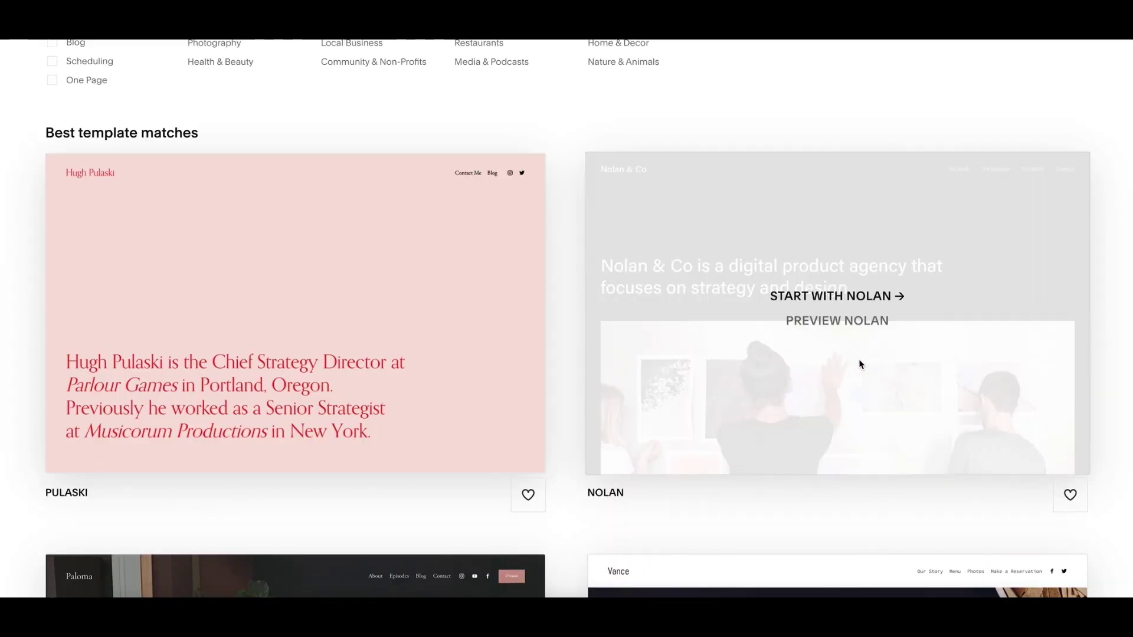
pyautogui.click(851, 325)
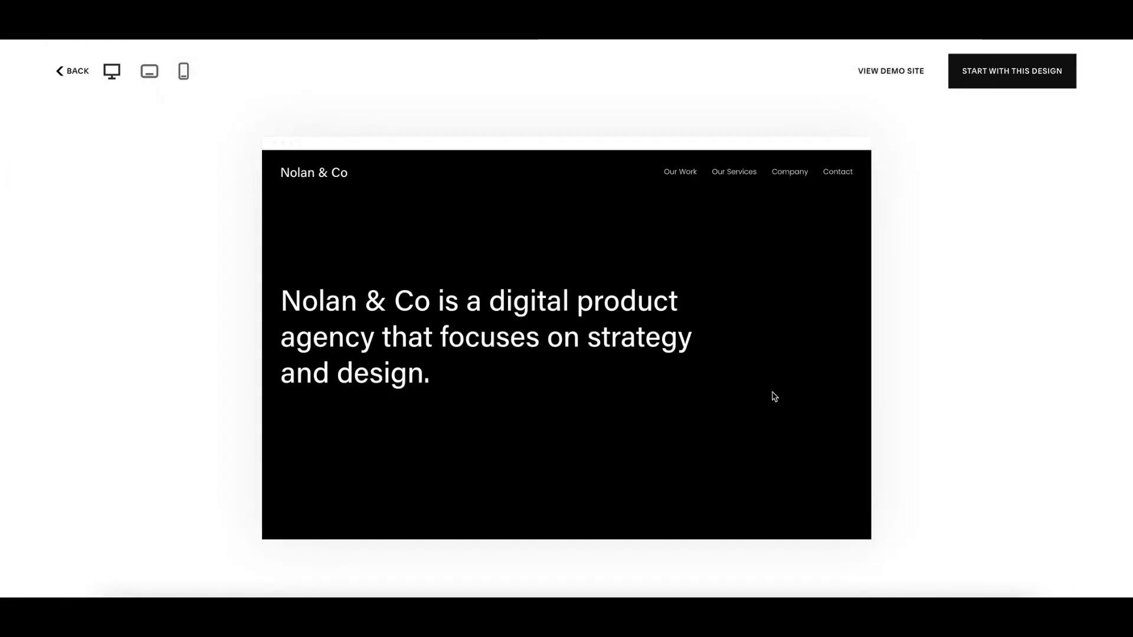
pyautogui.scroll(-3, 775, 397)
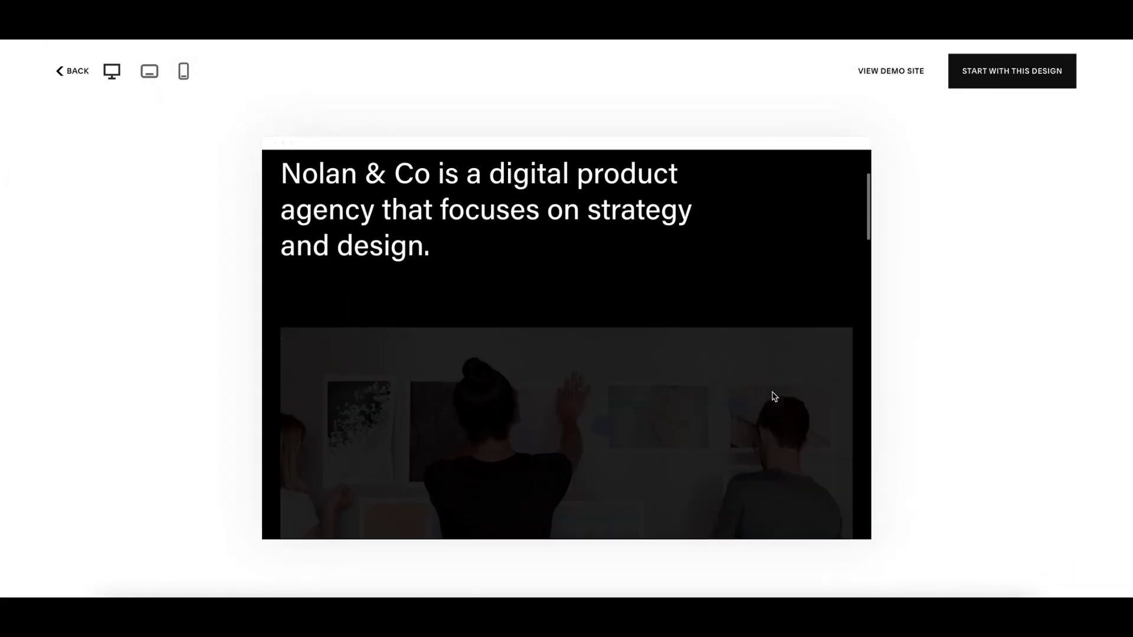
pyautogui.scroll(-4, 774, 395)
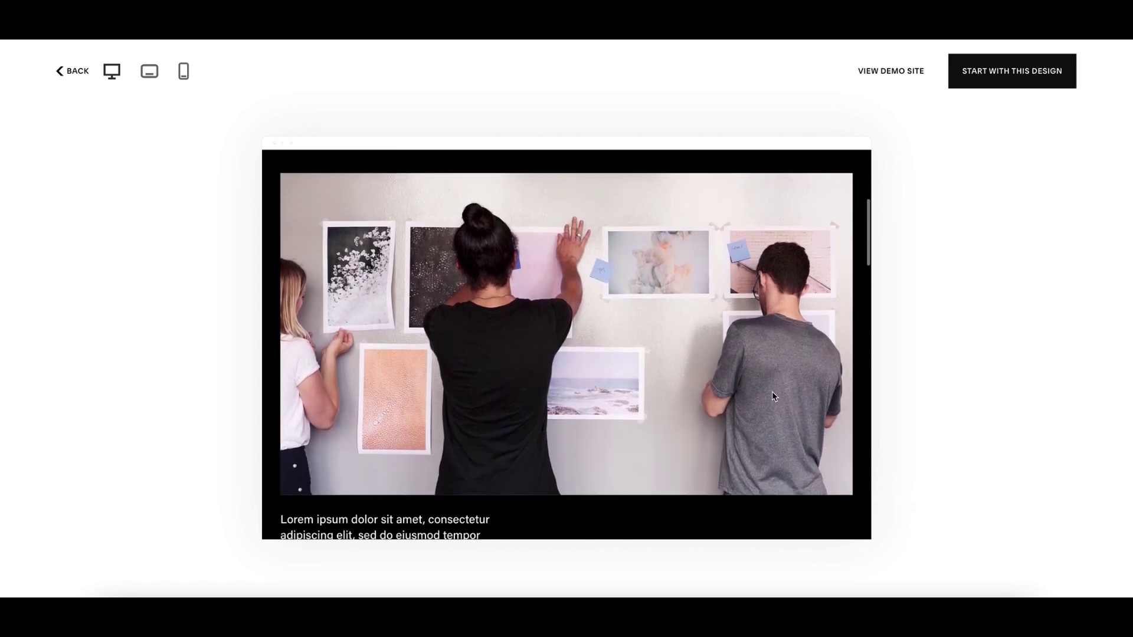
pyautogui.scroll(-1, 772, 391)
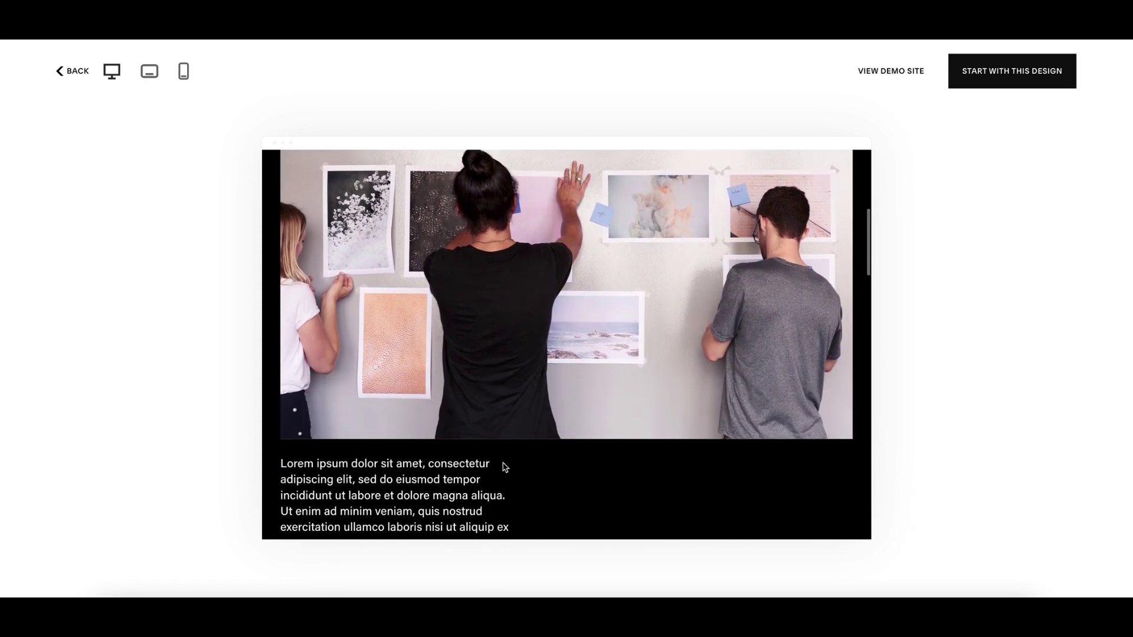
pyautogui.scroll(-2, 455, 412)
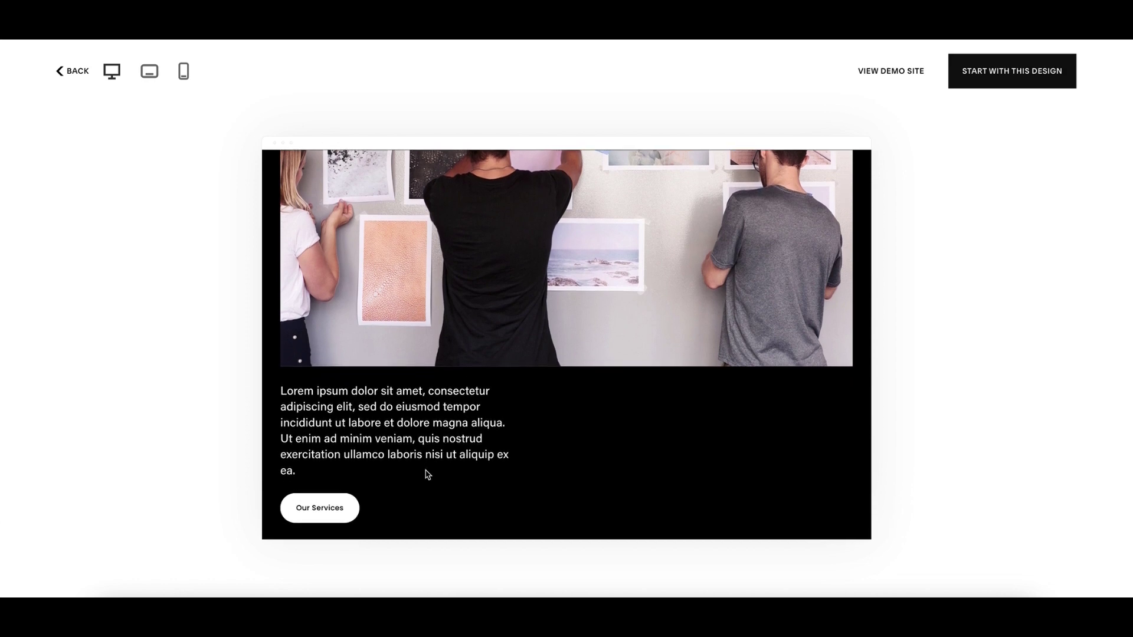
pyautogui.scroll(-3, 428, 473)
pyautogui.scroll(-4, 428, 474)
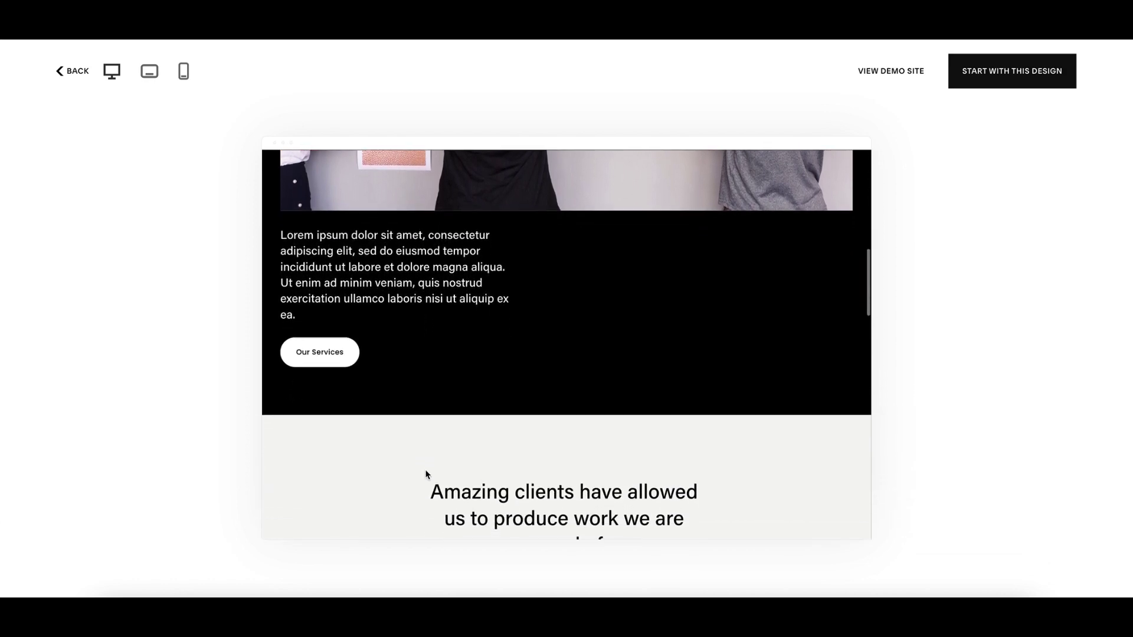
pyautogui.scroll(-7, 428, 474)
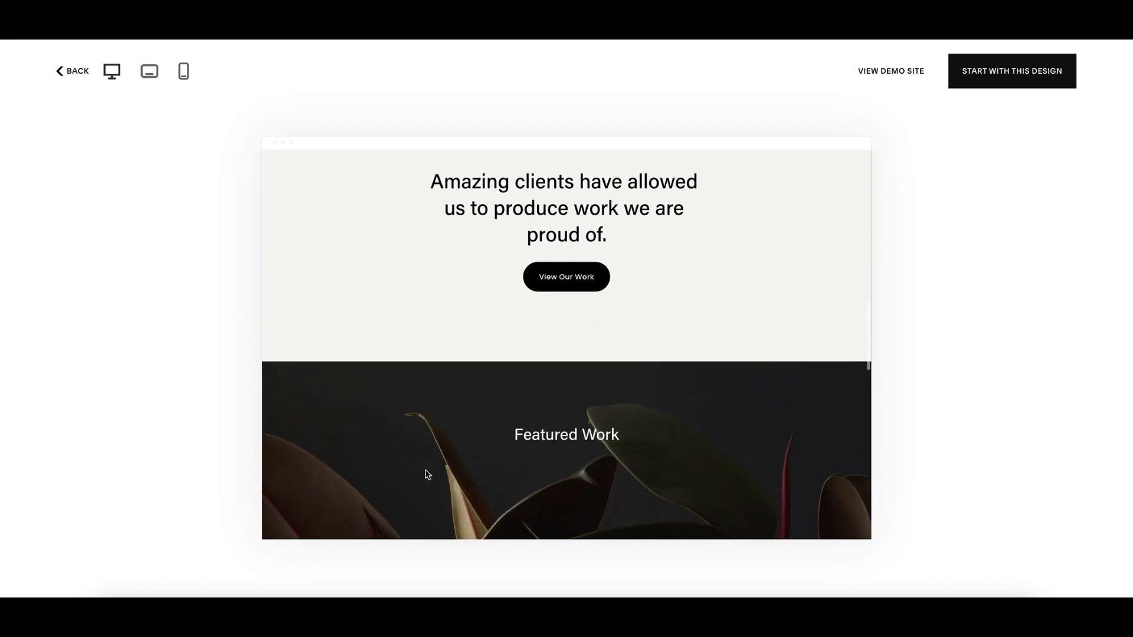
pyautogui.scroll(-2, 428, 474)
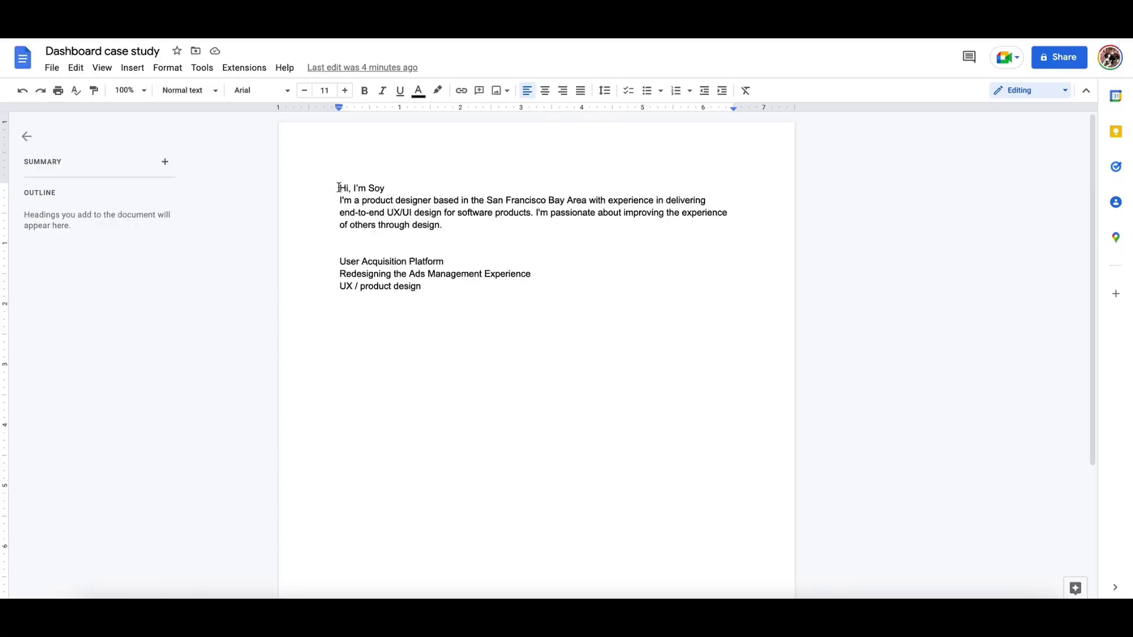
# Select the 'Hi, I'm Soy' greeting in the Dashboard case study document.
pyautogui.moveTo(339, 188); pyautogui.dragTo(372, 190)
pyautogui.hotkey('ctrl', 'c')
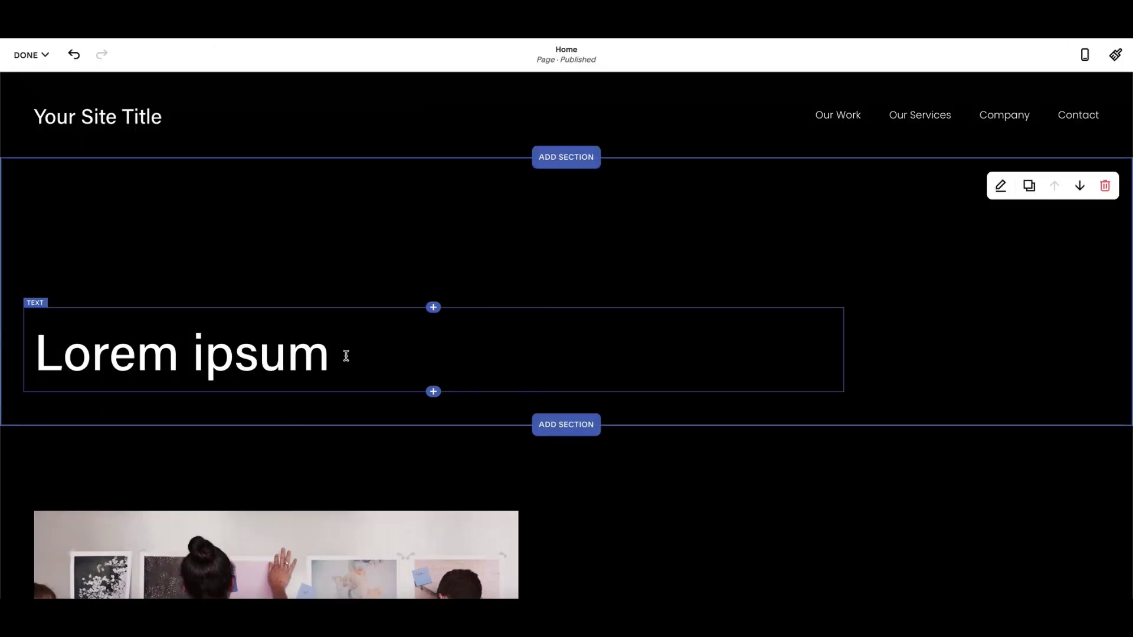
# Paste 'Hi, I'm Soy' over the Lorem ipsum headline as Heading 1, then insert a Text block below.
pyautogui.click(346, 356)
pyautogui.hotkey('ctrl', 'a')
pyautogui.hotkey('ctrl', 'v')
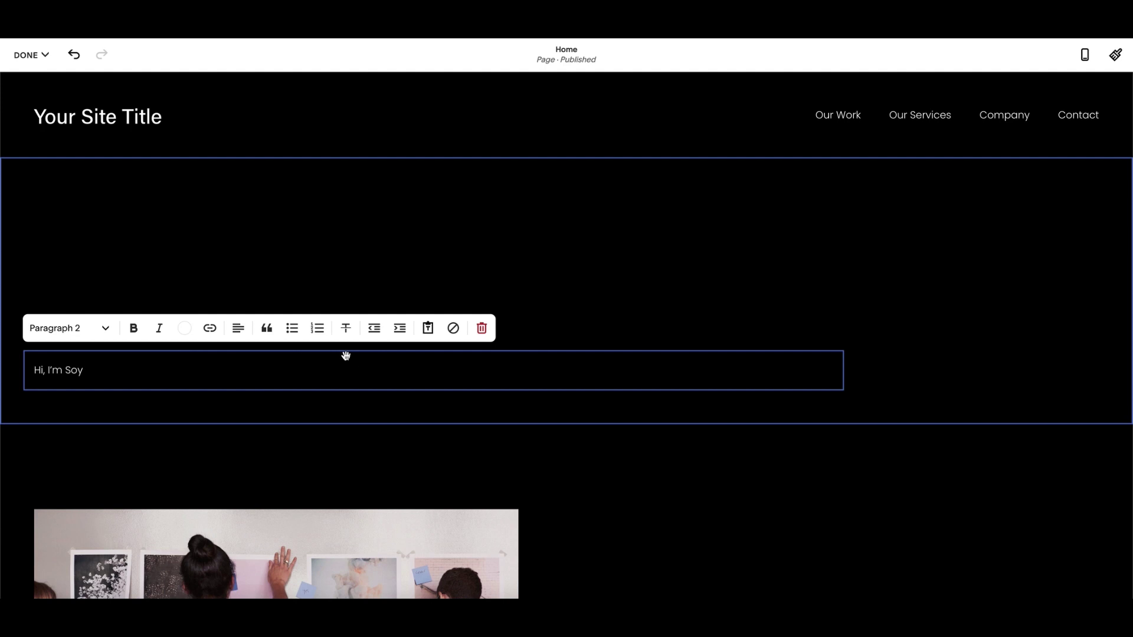
pyautogui.moveTo(96, 372); pyautogui.dragTo(33, 370)
pyautogui.click(102, 333)
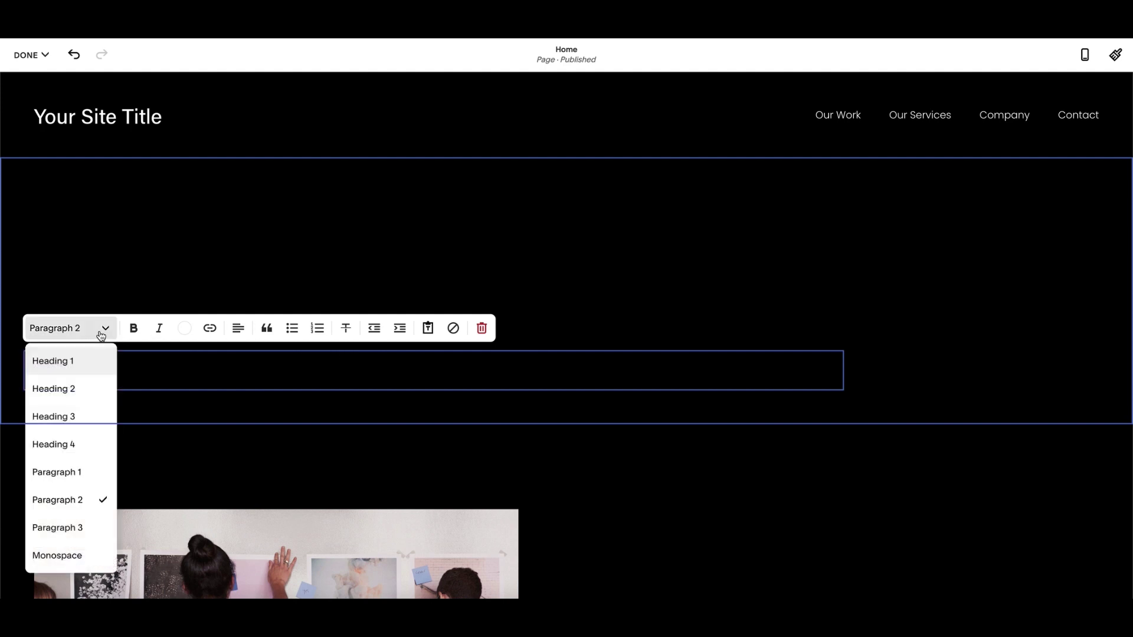
pyautogui.click(81, 360)
pyautogui.click(273, 417)
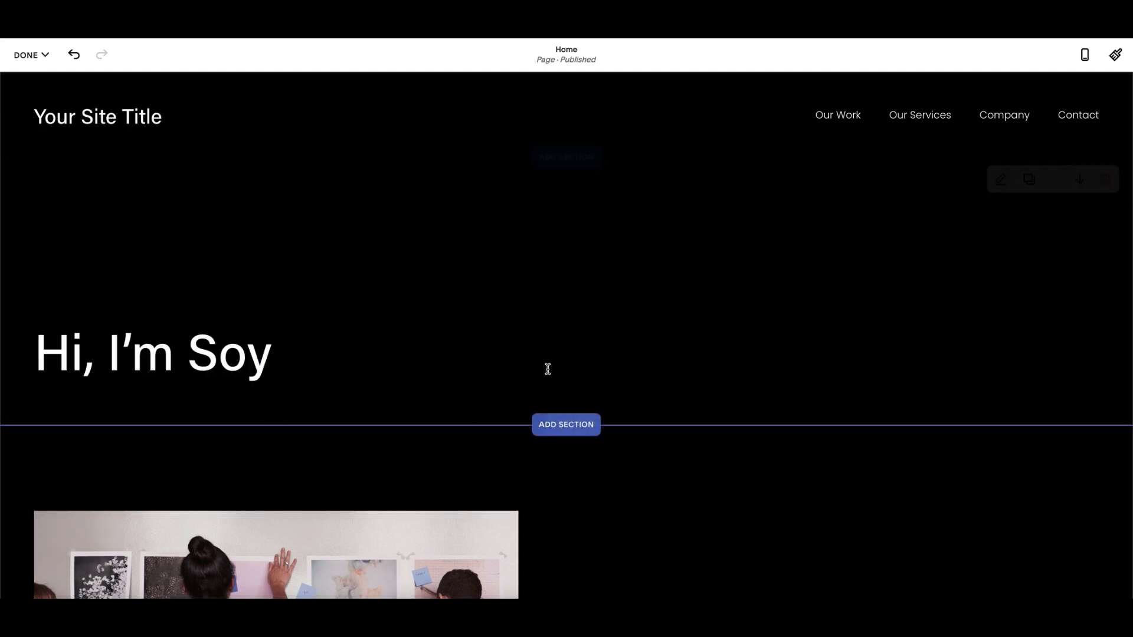
pyautogui.click(434, 392)
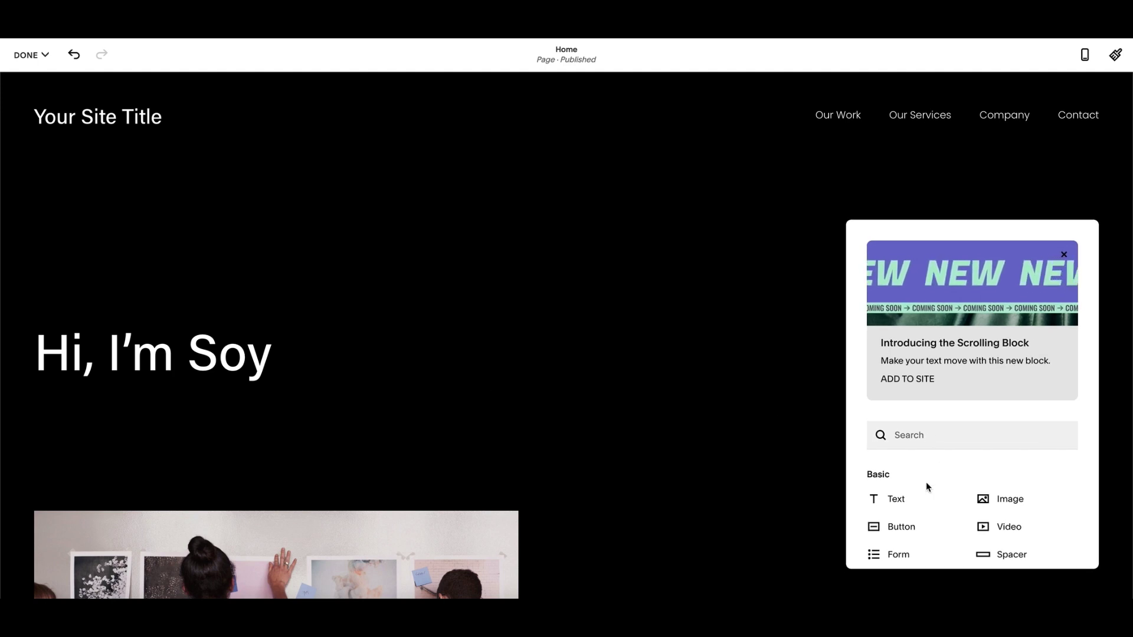
pyautogui.click(909, 499)
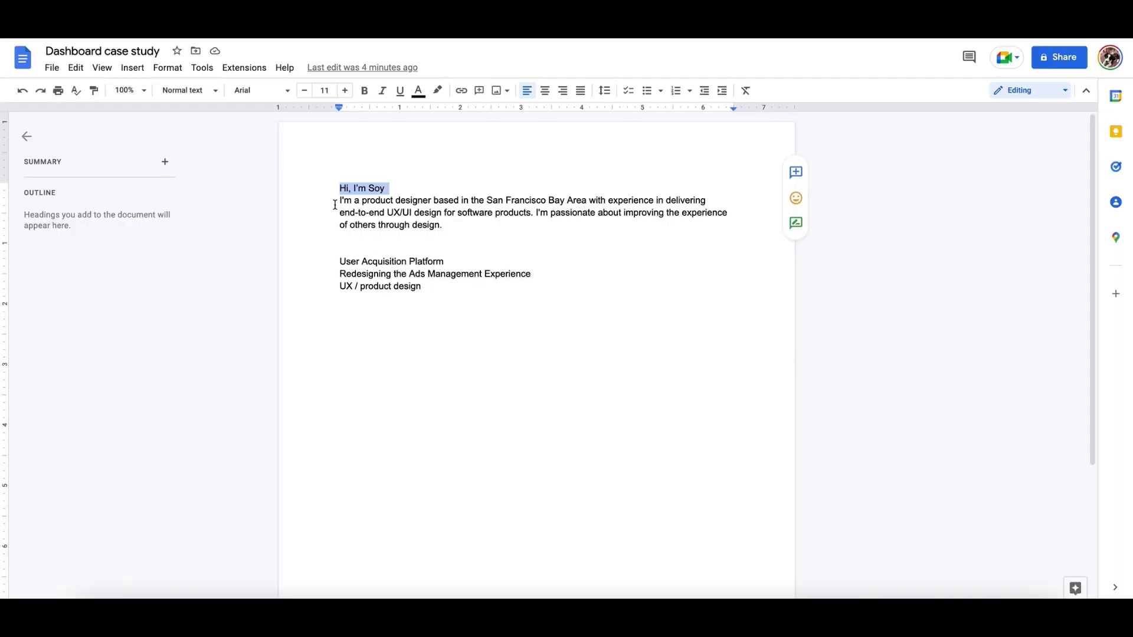
# Paste the bio paragraph from the document into the new text block in Paragraph 1 style.
pyautogui.moveTo(334, 203); pyautogui.dragTo(445, 226)
pyautogui.hotkey('ctrl', 'c')
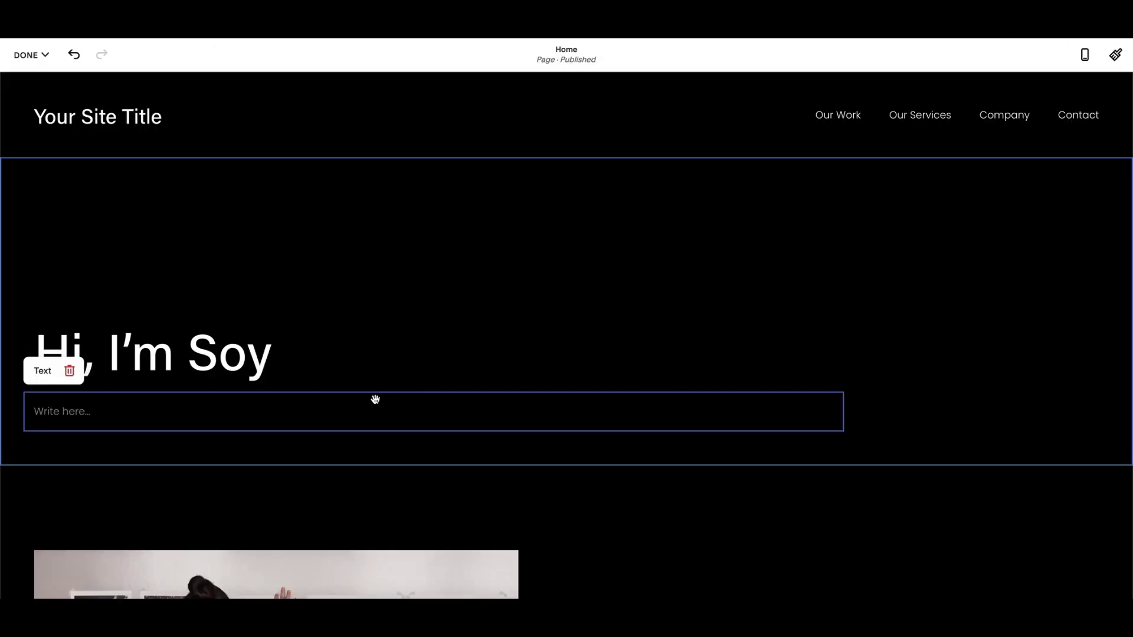
pyautogui.click(352, 411)
pyautogui.hotkey('ctrl', 'v')
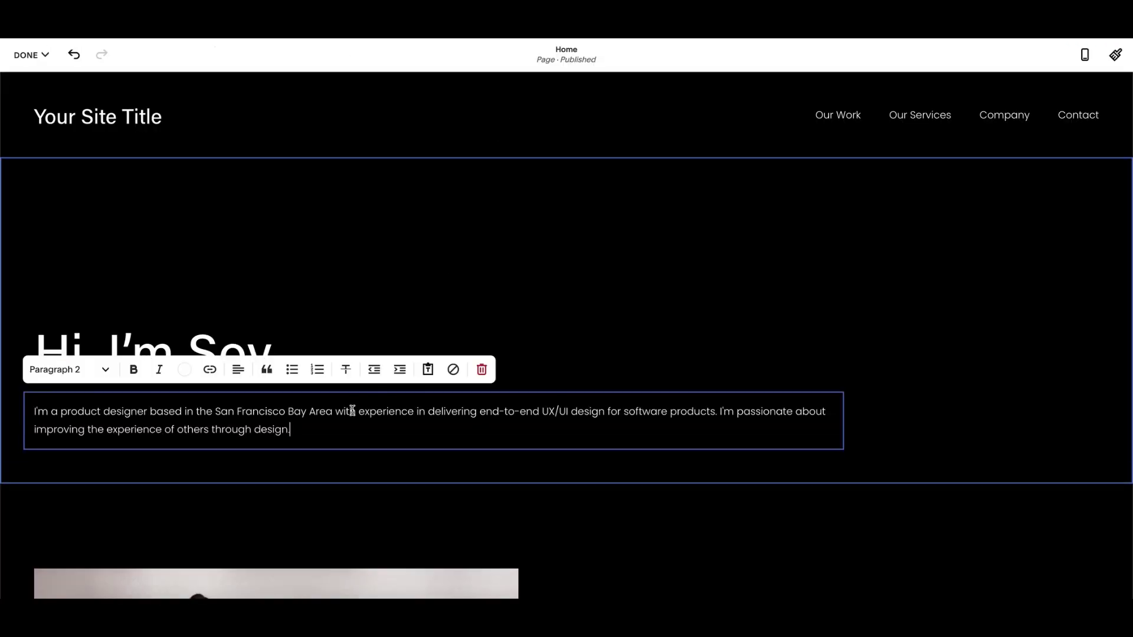
pyautogui.click(91, 370)
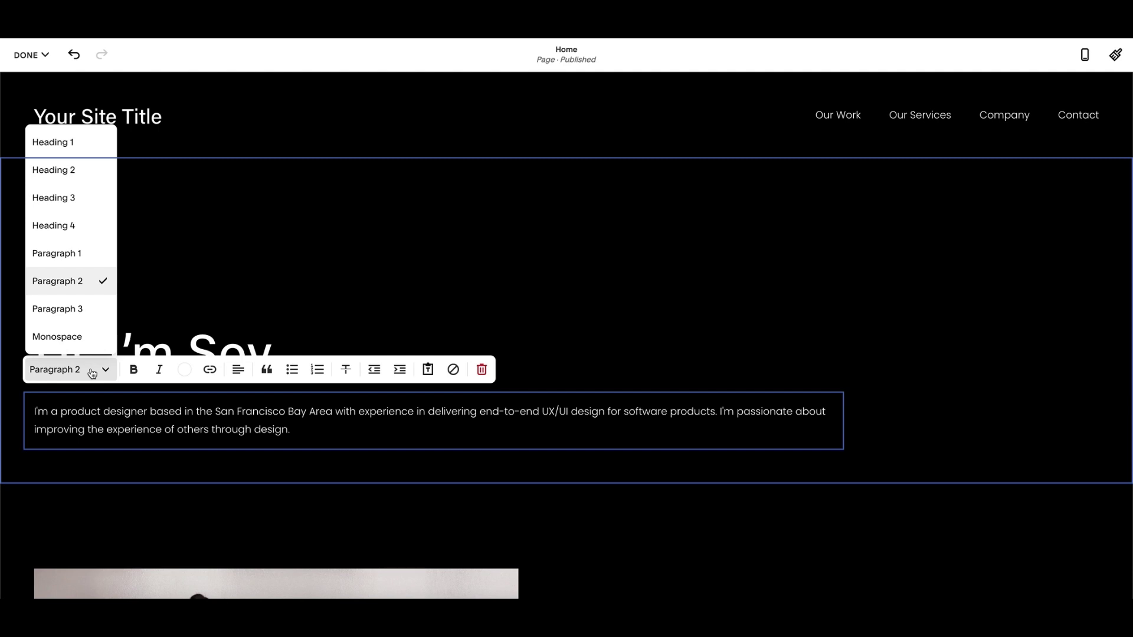
pyautogui.click(82, 255)
pyautogui.click(415, 260)
# Try a dark grey colour on the bio text, then undo it.
pyautogui.click(234, 476)
pyautogui.tripleClick(236, 478)
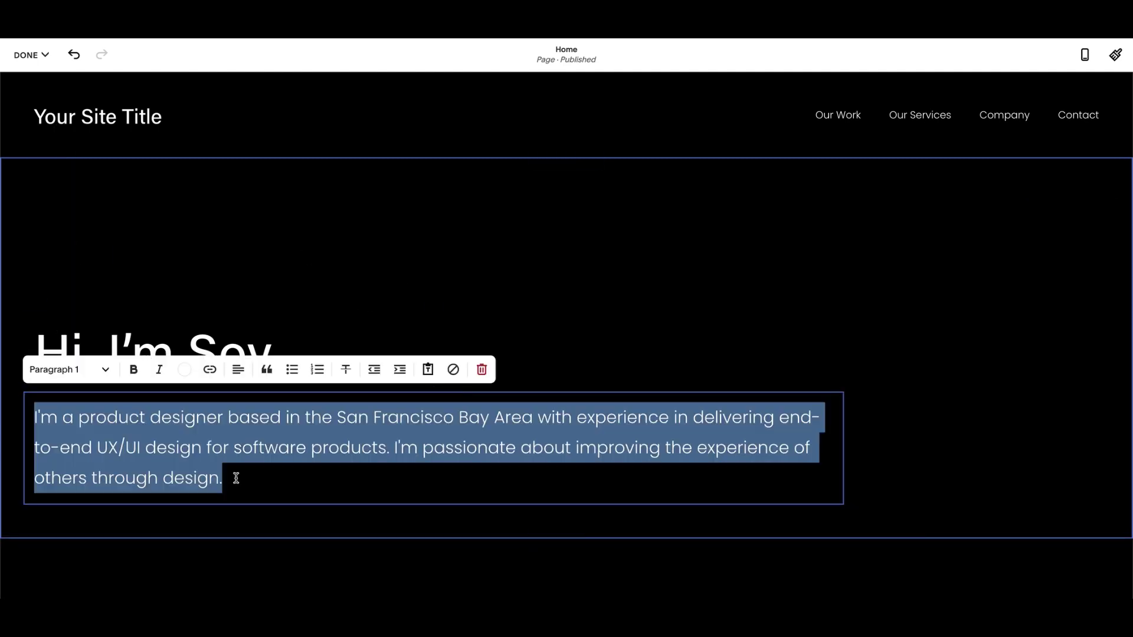
pyautogui.click(184, 370)
pyautogui.click(218, 441)
pyautogui.click(297, 269)
pyautogui.hotkey('ctrl', 'z')
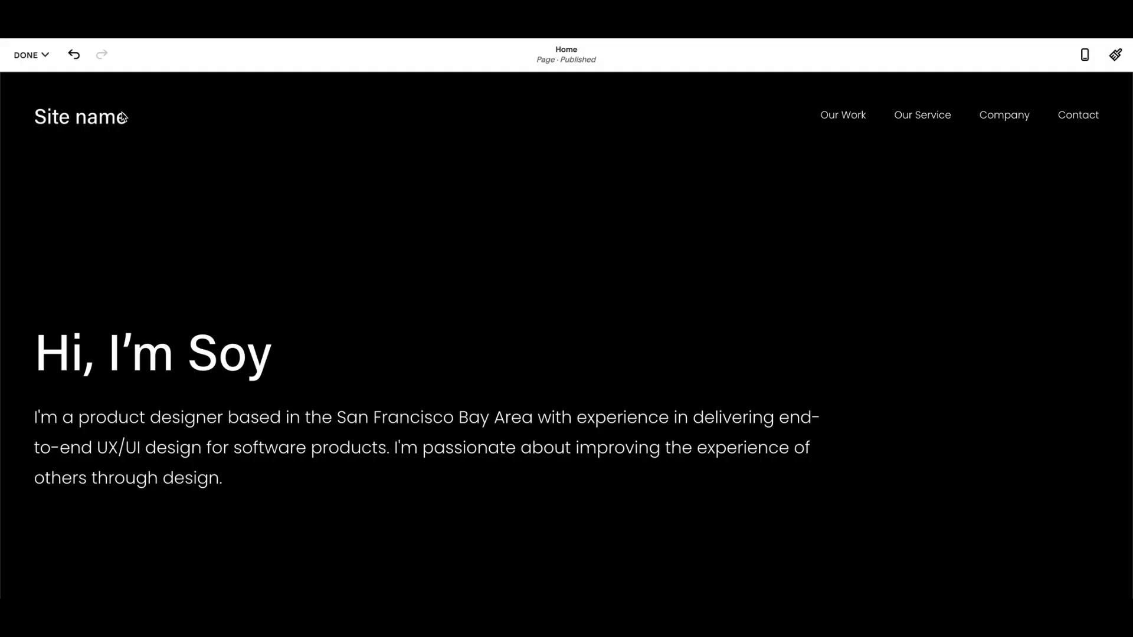
# Change the site title from 'Site name' to 'Soy's Portfolio'.
pyautogui.moveTo(140, 120)
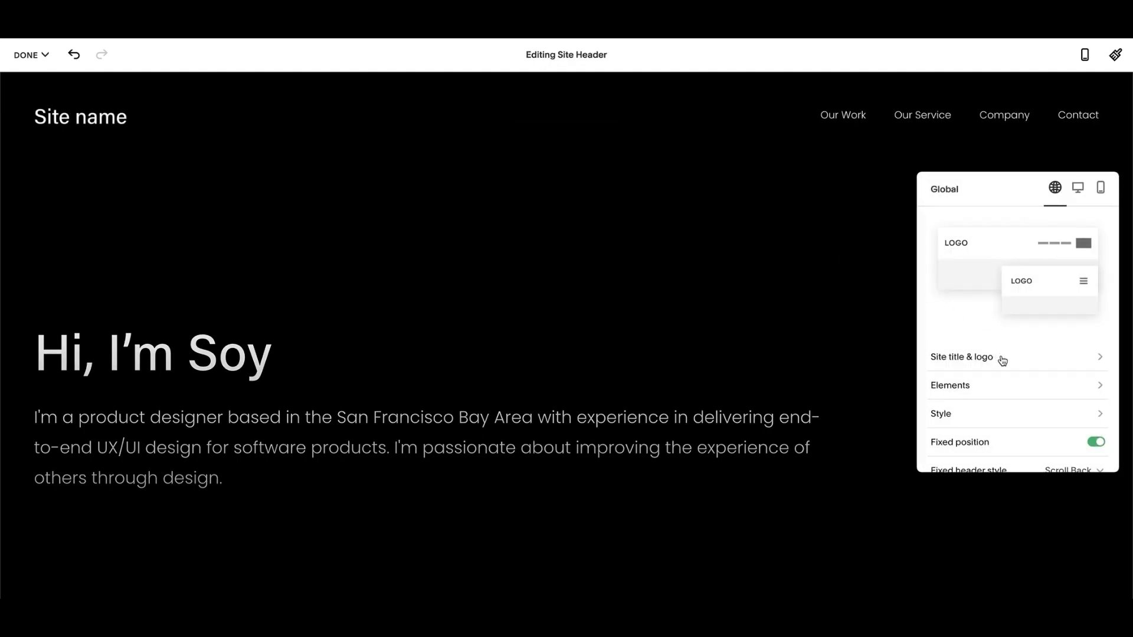
pyautogui.click(1002, 361)
pyautogui.click(984, 238)
pyautogui.hotkey('ctrl', 'a')
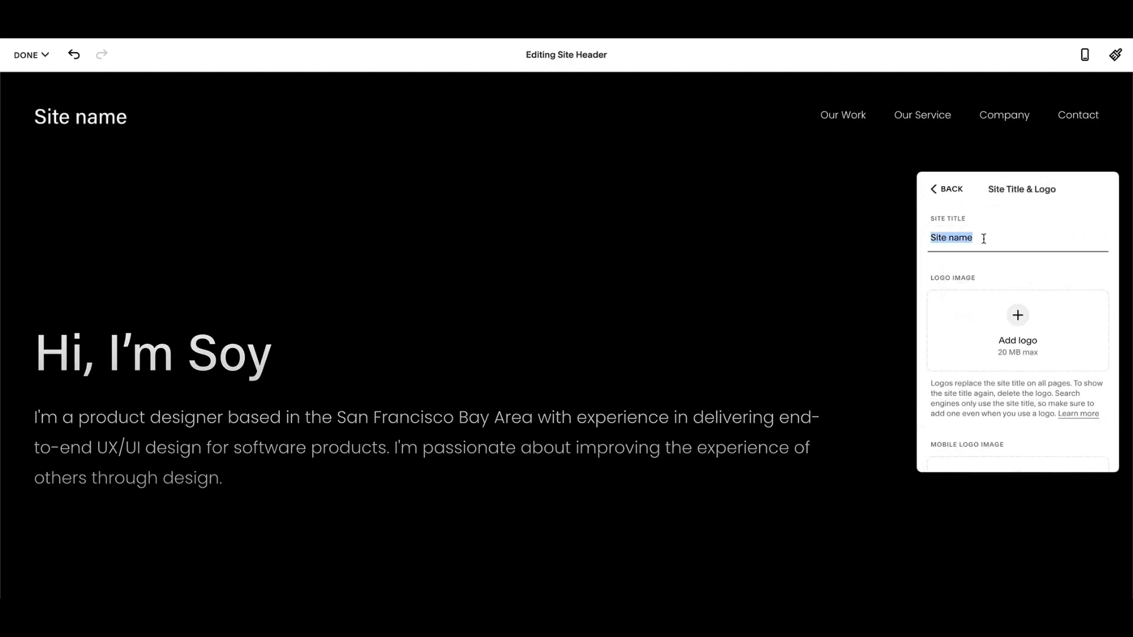
pyautogui.write("Soy's Portfolio")
pyautogui.scroll(-2, 984, 366)
pyautogui.scroll(-1, 984, 343)
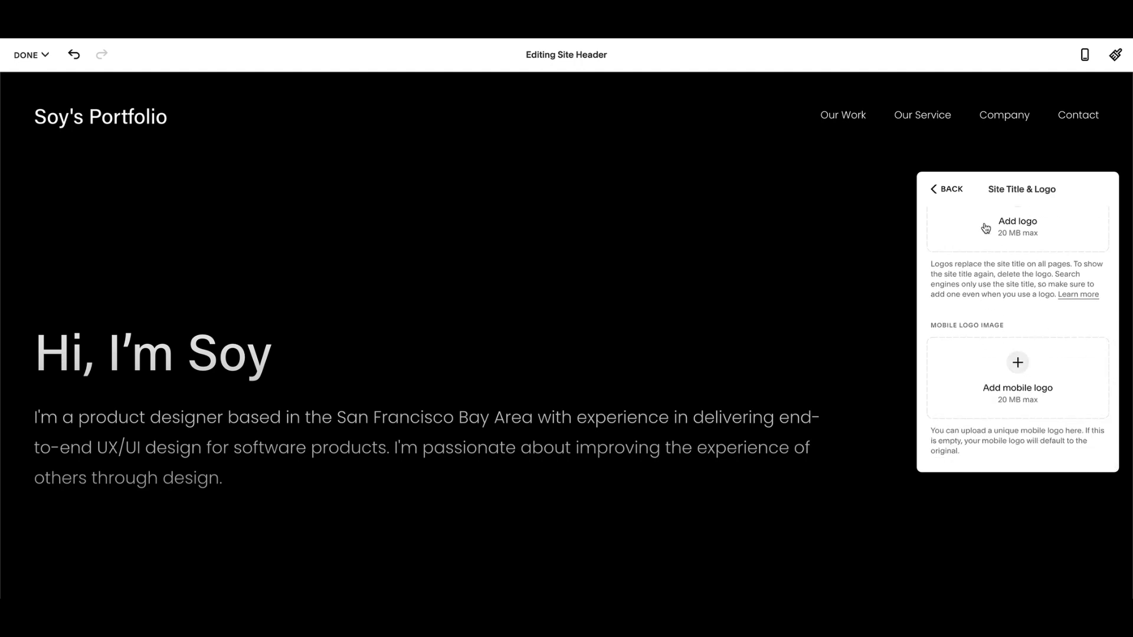
pyautogui.click(951, 190)
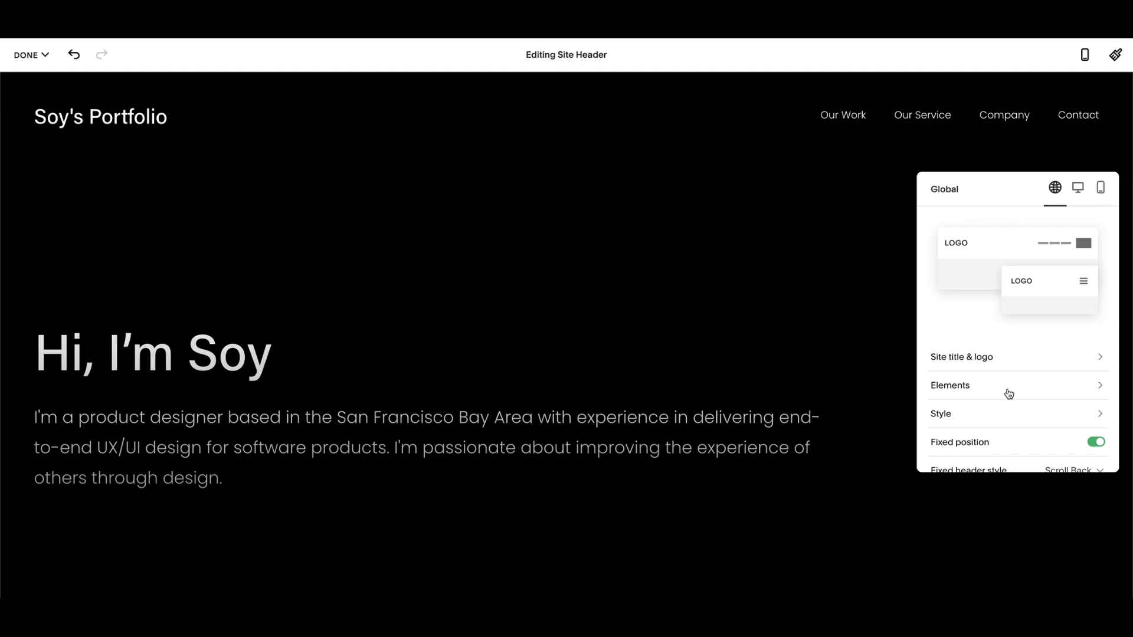
# Try the Solid header style, then set the header back to Theme style.
pyautogui.click(1021, 414)
pyautogui.click(1072, 246)
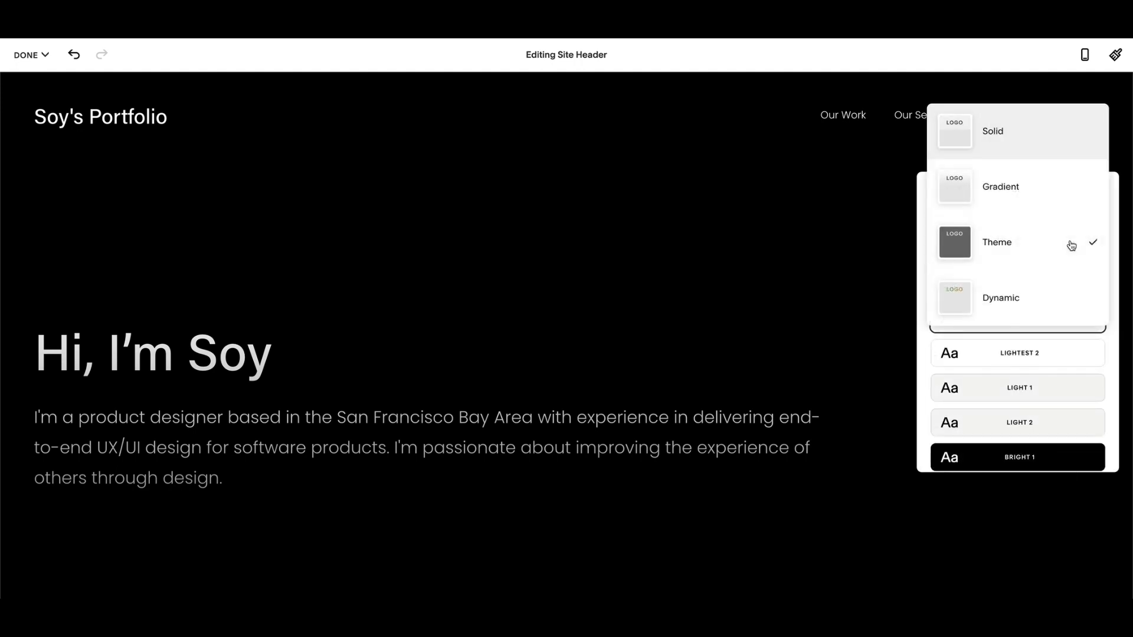
pyautogui.click(1013, 140)
pyautogui.click(1049, 252)
pyautogui.click(1030, 357)
pyautogui.scroll(-1, 990, 386)
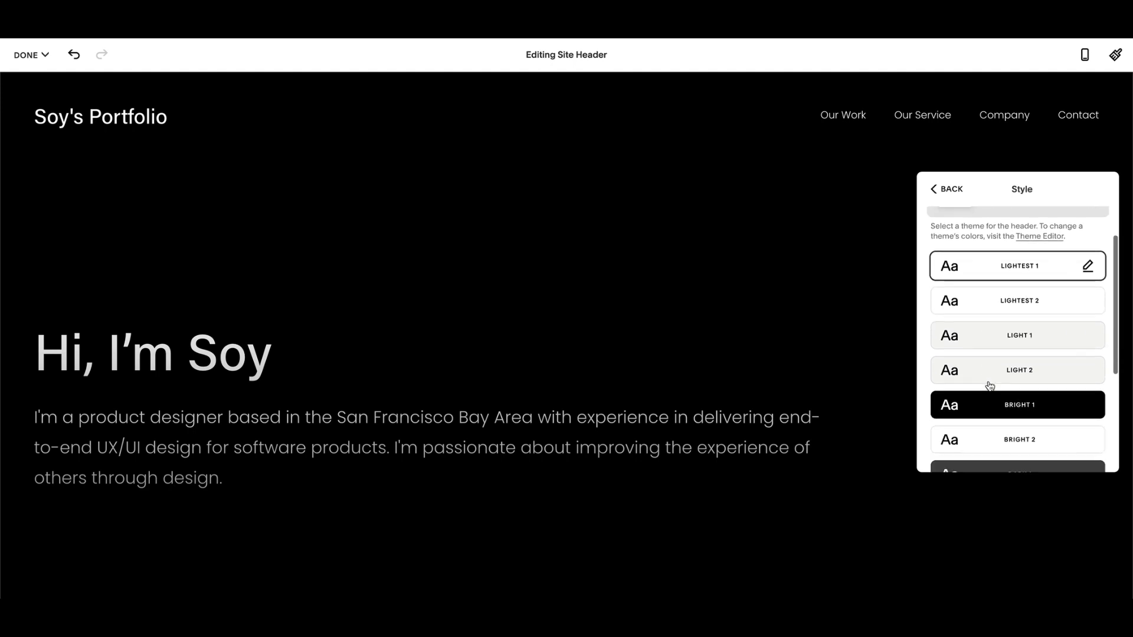
pyautogui.click(941, 192)
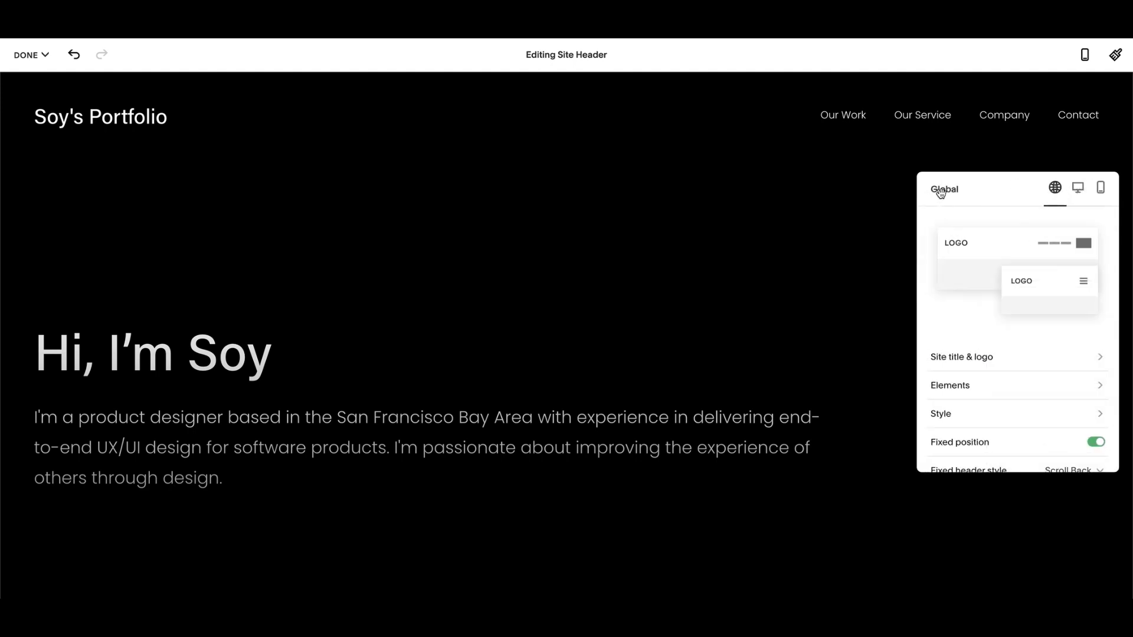
# Keep the desktop header layout with links on the right and exit header editing.
pyautogui.click(1078, 188)
pyautogui.click(1086, 314)
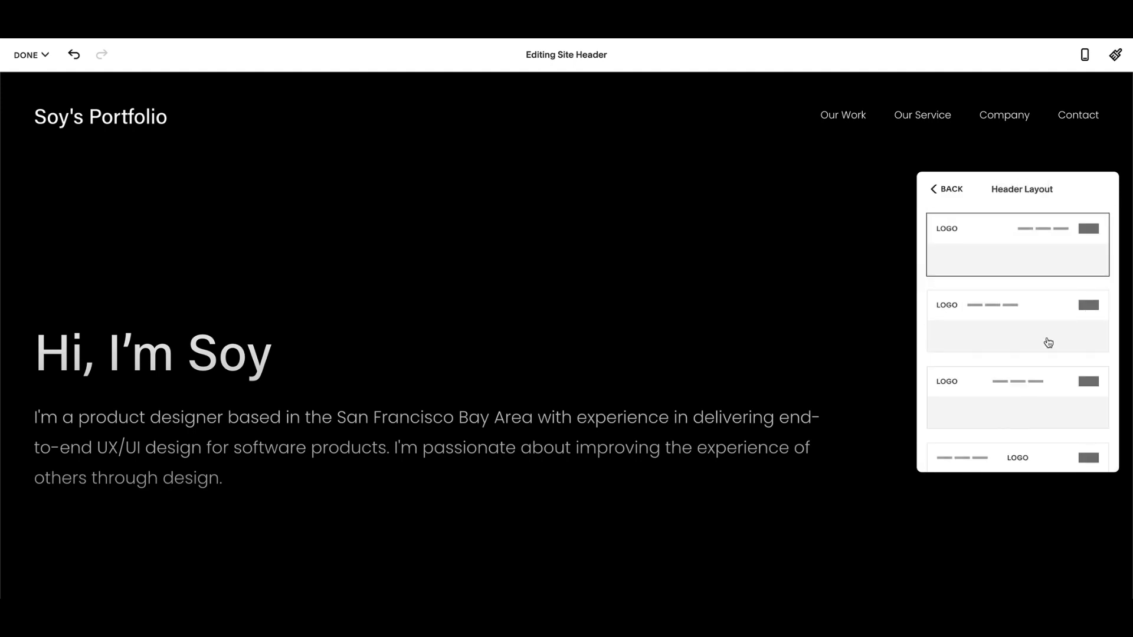
pyautogui.click(1026, 353)
pyautogui.click(1040, 270)
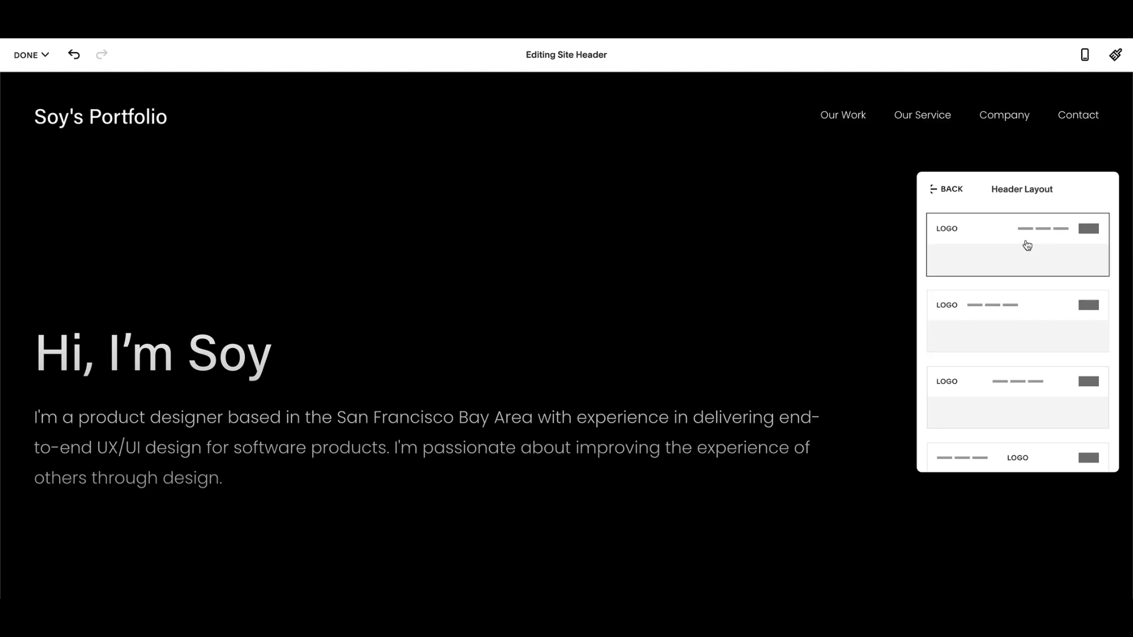
pyautogui.click(942, 192)
pyautogui.click(727, 228)
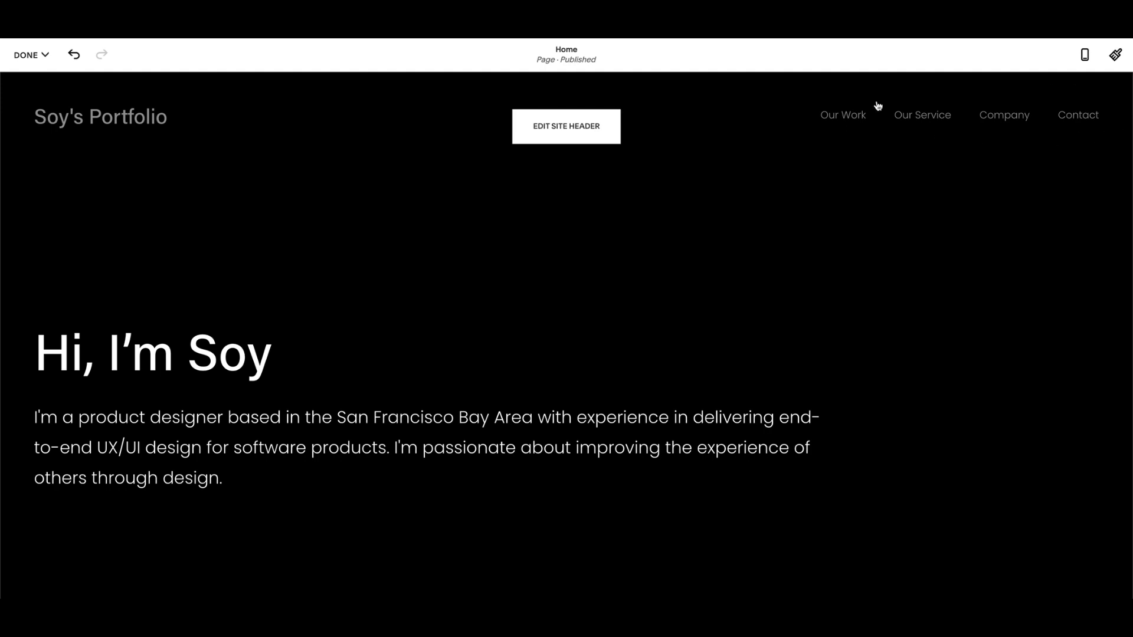
# Save the edits and leave the page editor.
pyautogui.click(29, 56)
pyautogui.click(45, 61)
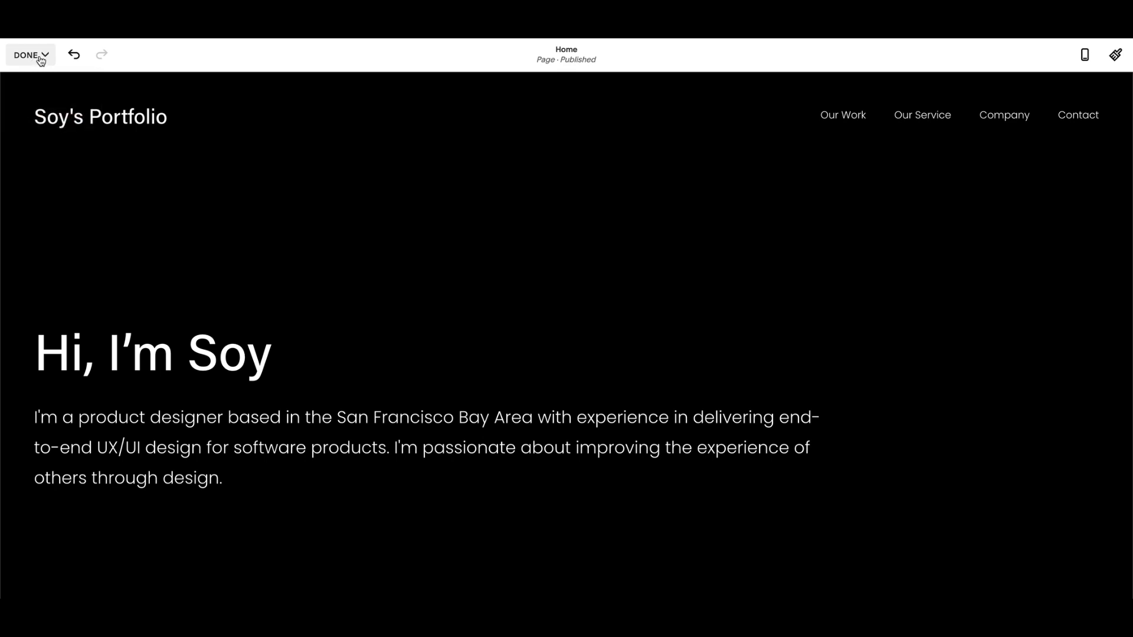
pyautogui.click(39, 60)
pyautogui.click(46, 100)
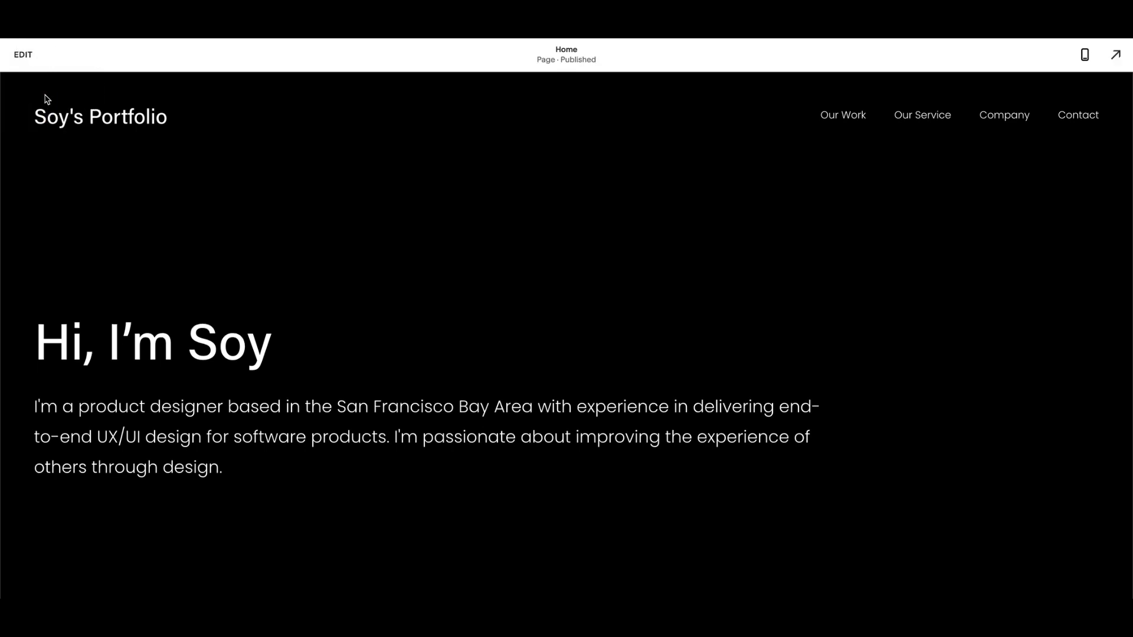
# Rename the Our Work page and its navigation title to 'Home'.
pyautogui.click(177, 134)
pyautogui.tripleClick(582, 224)
pyautogui.write('Home')
pyautogui.tripleClick(574, 295)
pyautogui.write('Home')
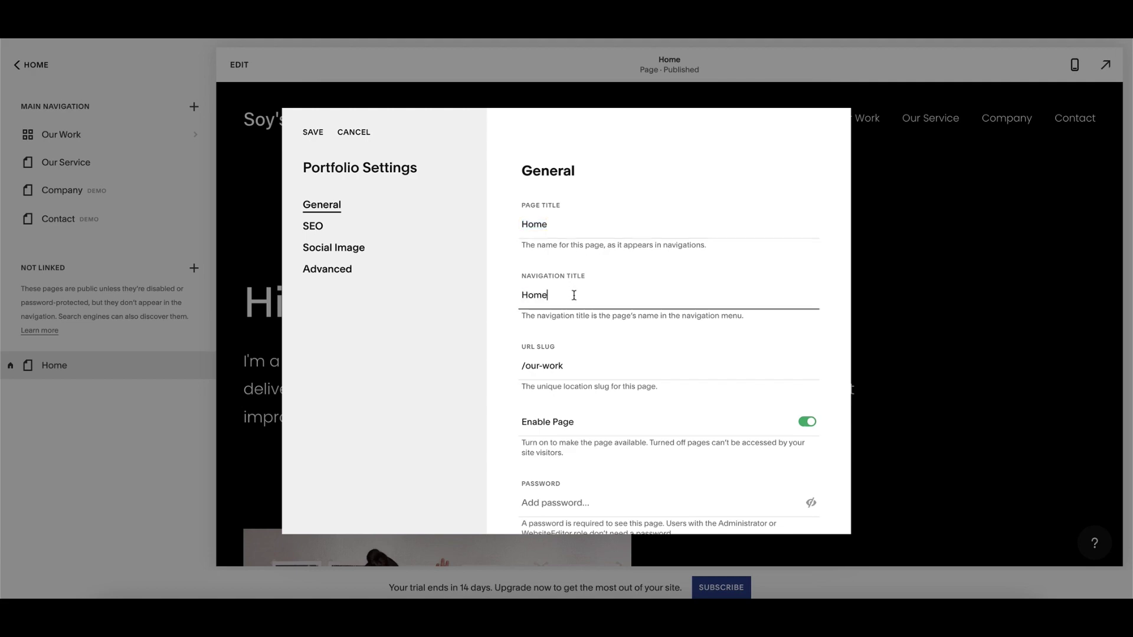
pyautogui.click(312, 132)
# Retitle Our Service as 'About Me' in both title fields and delete the Company page.
pyautogui.click(194, 162)
pyautogui.tripleClick(584, 231)
pyautogui.write('About Me')
pyautogui.hotkey('ctrl', 'a')
pyautogui.hotkey('ctrl', 'c')
pyautogui.tripleClick(585, 301)
pyautogui.hotkey('ctrl', 'v')
pyautogui.click(313, 133)
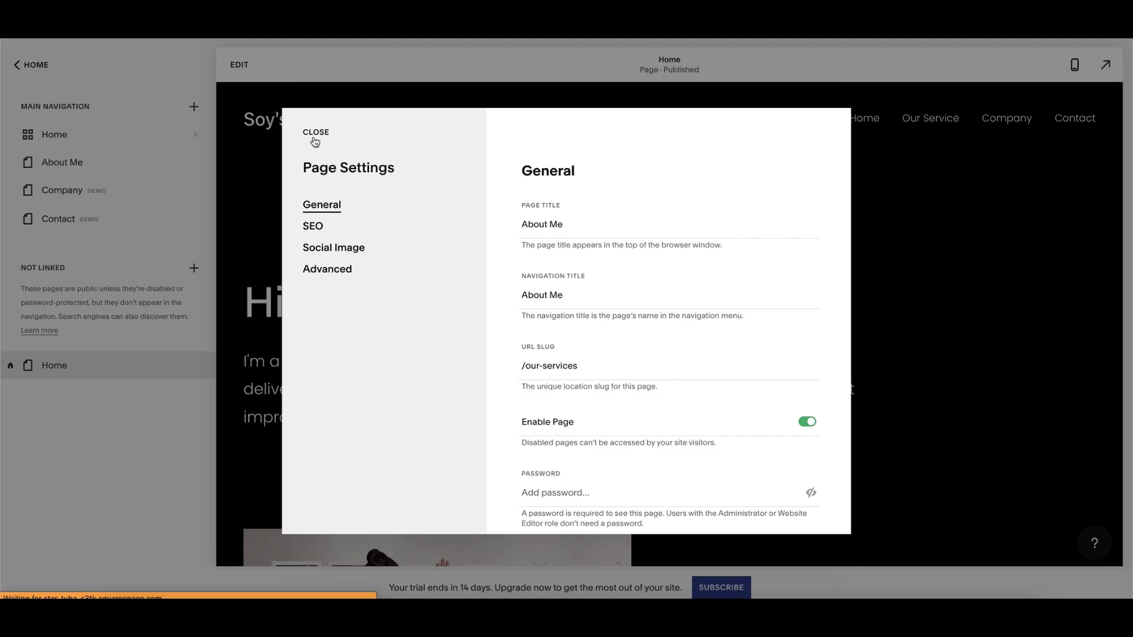
pyautogui.click(16, 190)
pyautogui.click(635, 353)
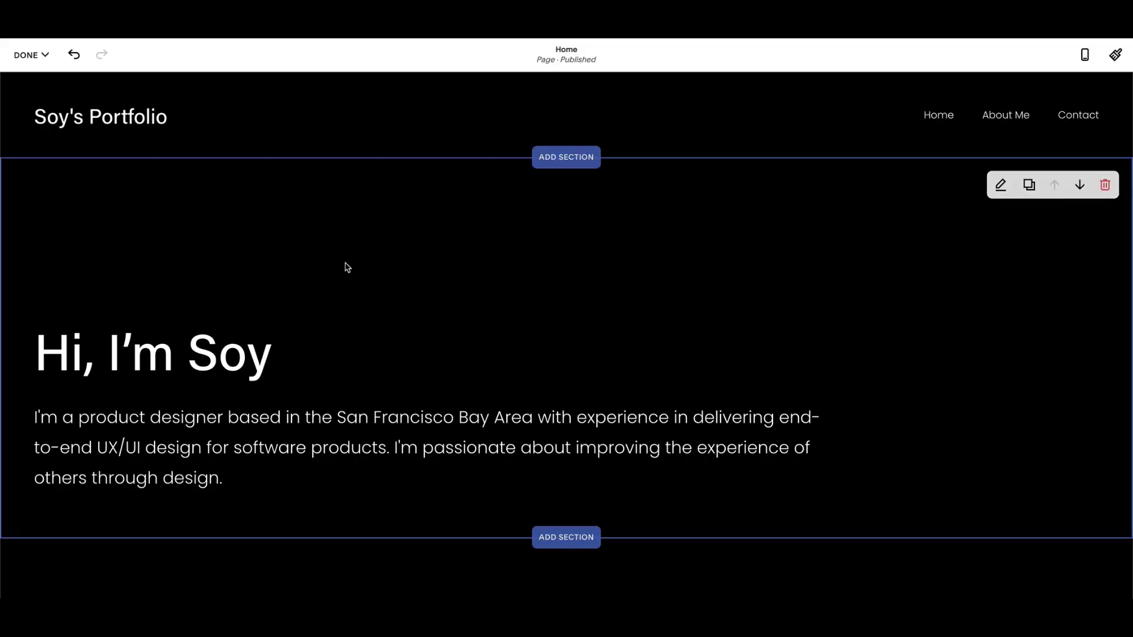
# Remove the Amazing clients and Featured Work sections from the Home page.
pyautogui.scroll(-10, 344, 260)
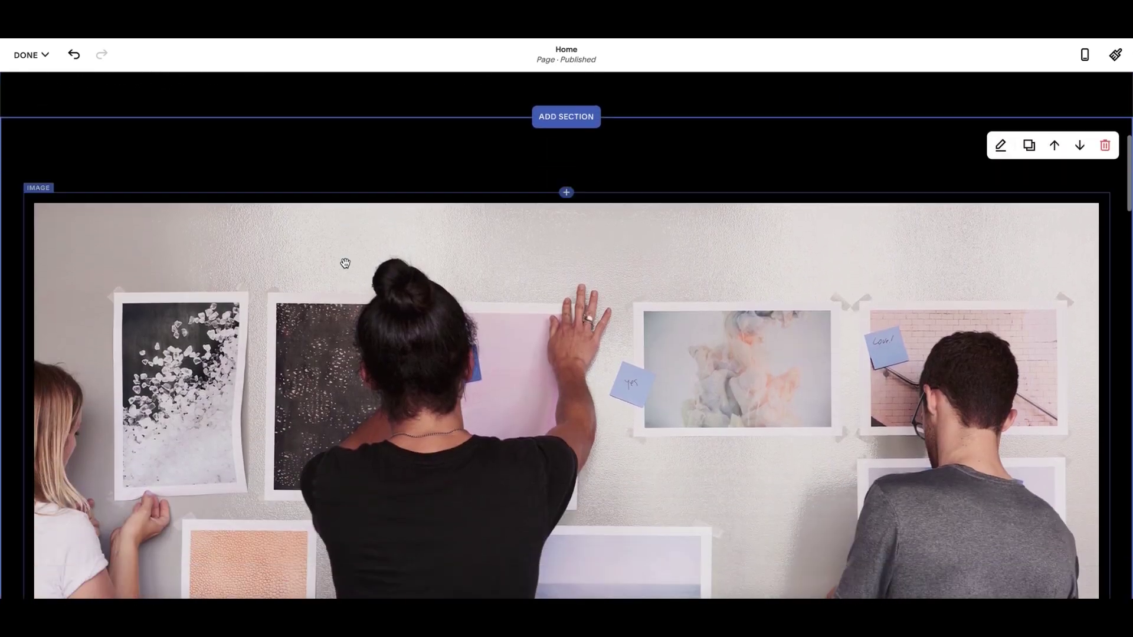
pyautogui.scroll(-6, 360, 469)
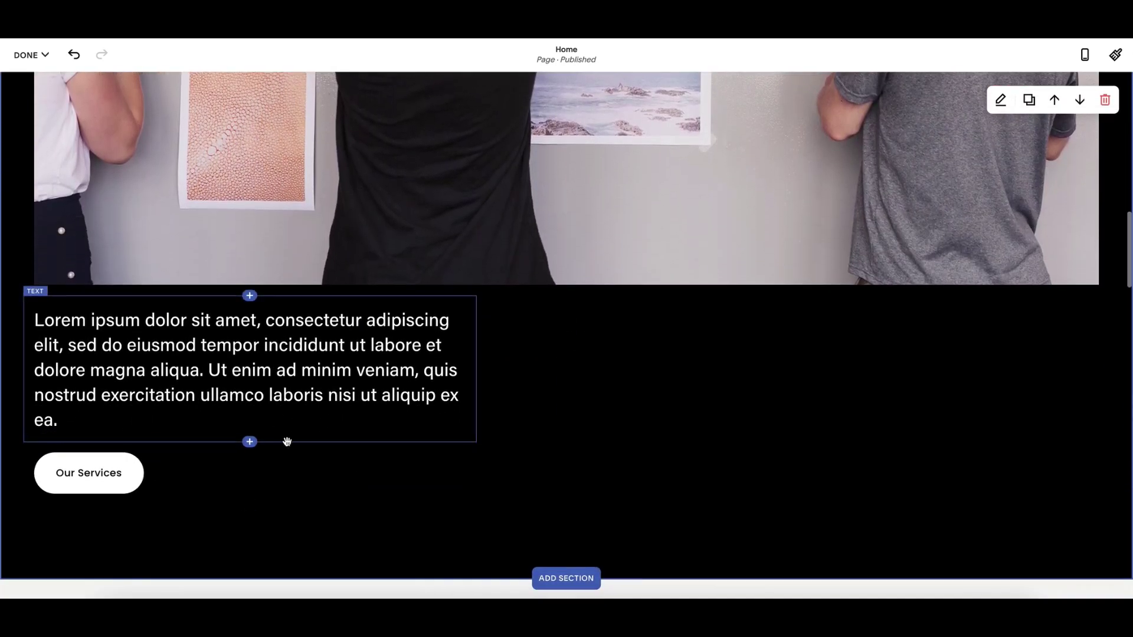
pyautogui.scroll(-8, 584, 382)
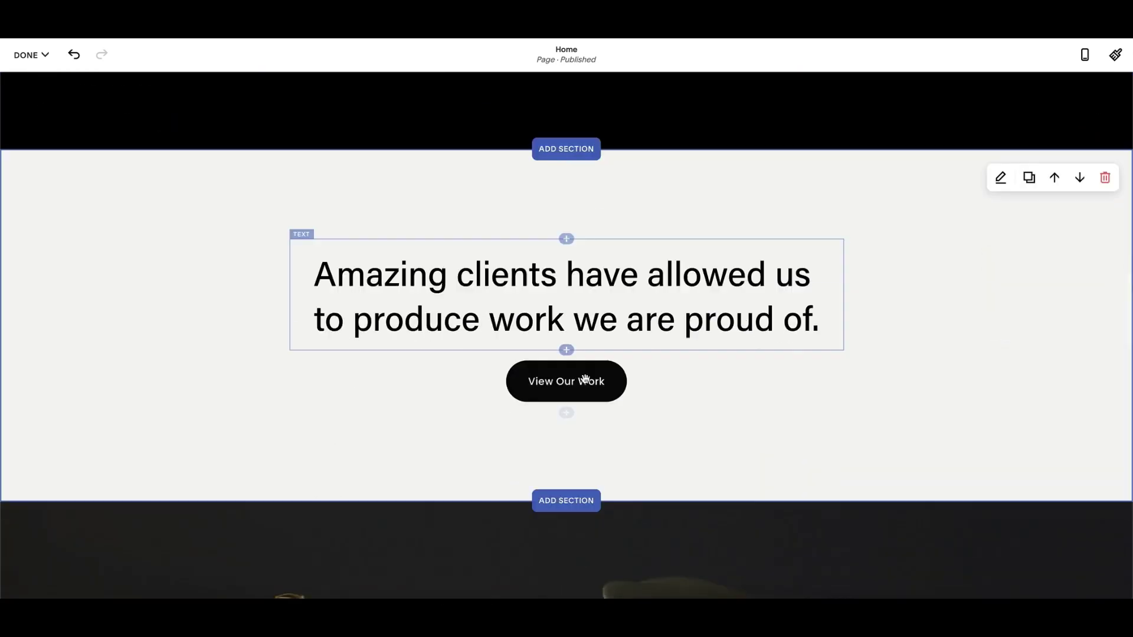
pyautogui.scroll(1, 586, 384)
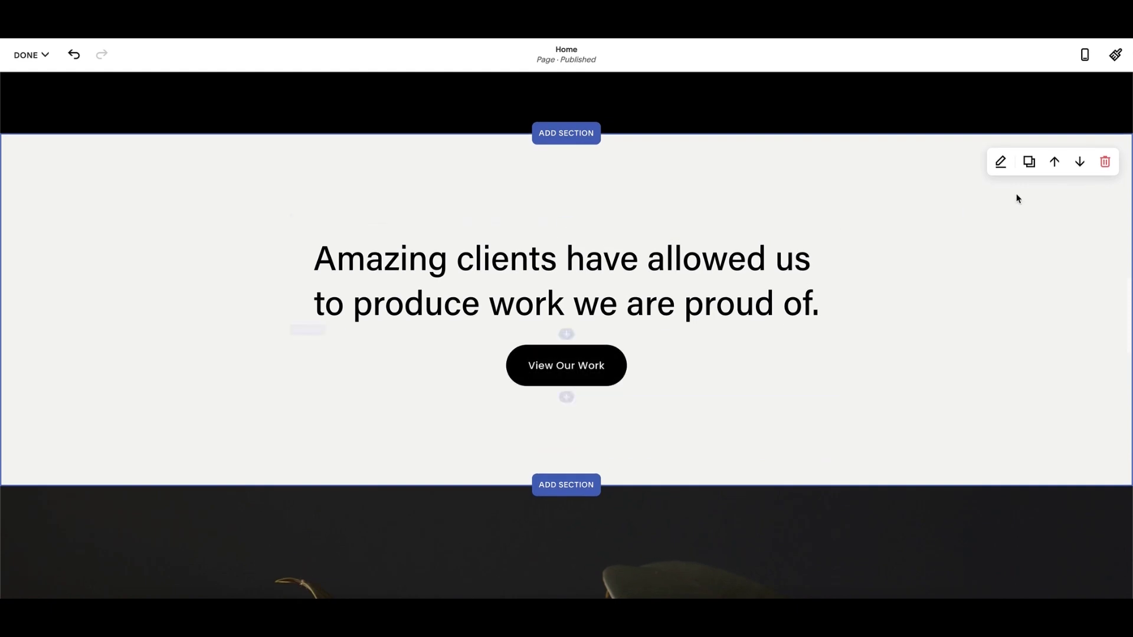
pyautogui.click(1106, 163)
pyautogui.click(636, 353)
pyautogui.scroll(-3, 807, 375)
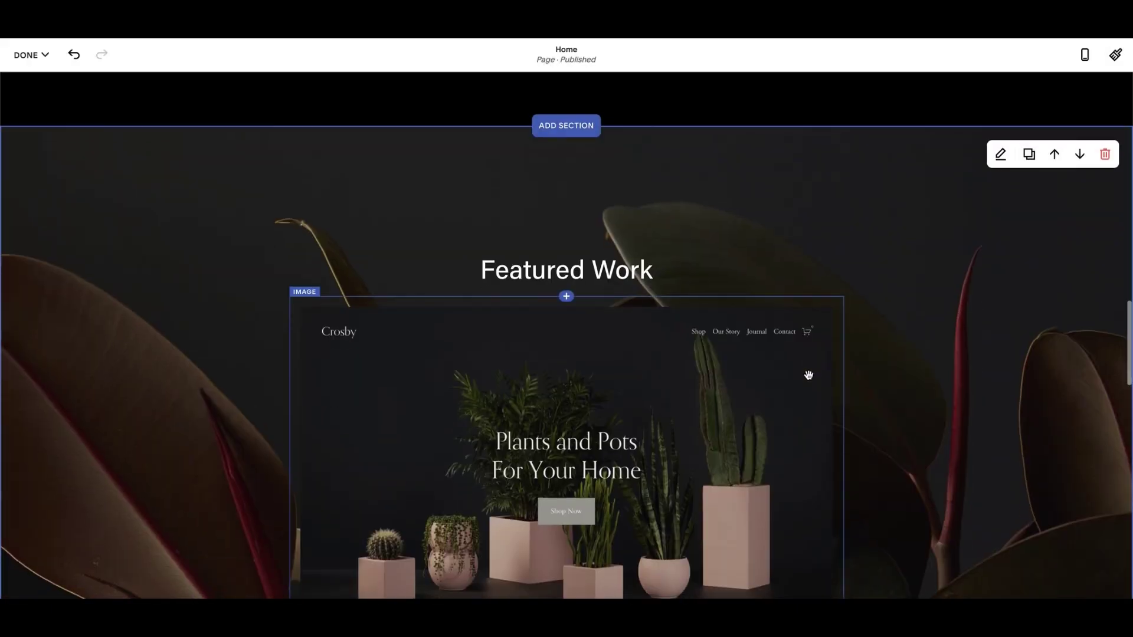
pyautogui.scroll(-1, 809, 375)
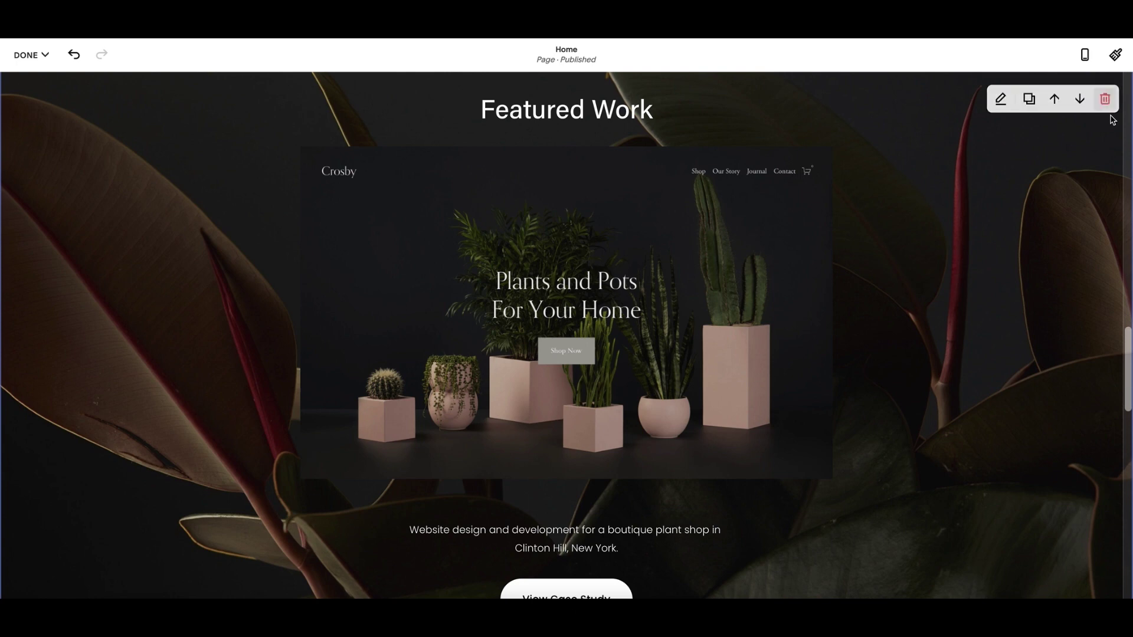
pyautogui.click(1107, 99)
pyautogui.click(636, 353)
# Remove the Who we've worked with and 'We'd love to work with you.' sections.
pyautogui.scroll(-1, 650, 366)
pyautogui.scroll(2, 664, 380)
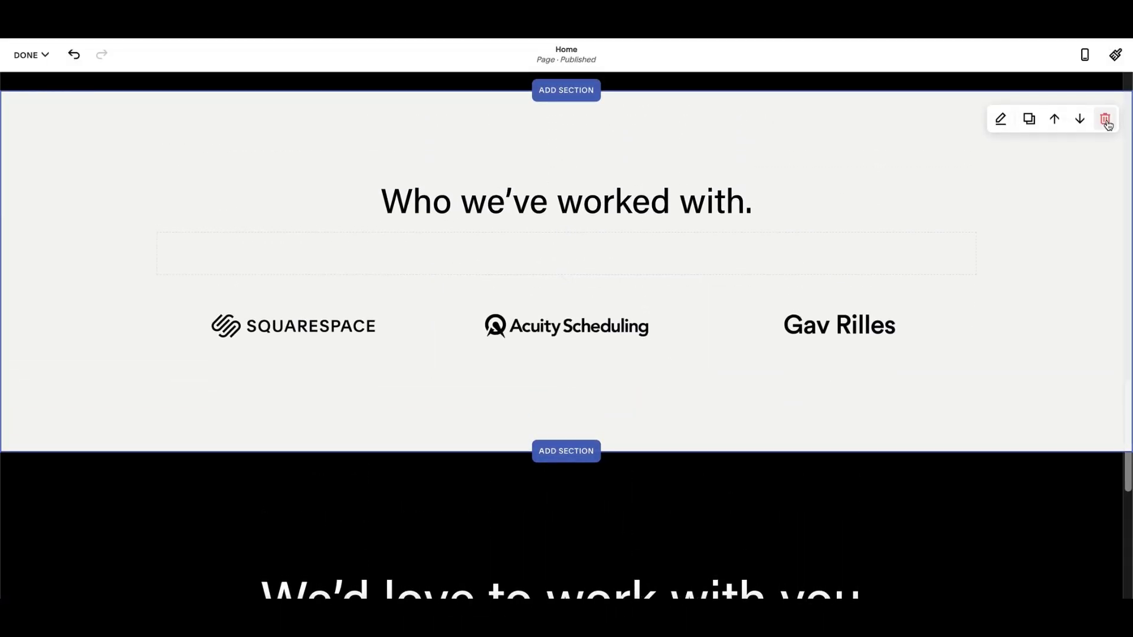
pyautogui.click(1106, 119)
pyautogui.click(650, 352)
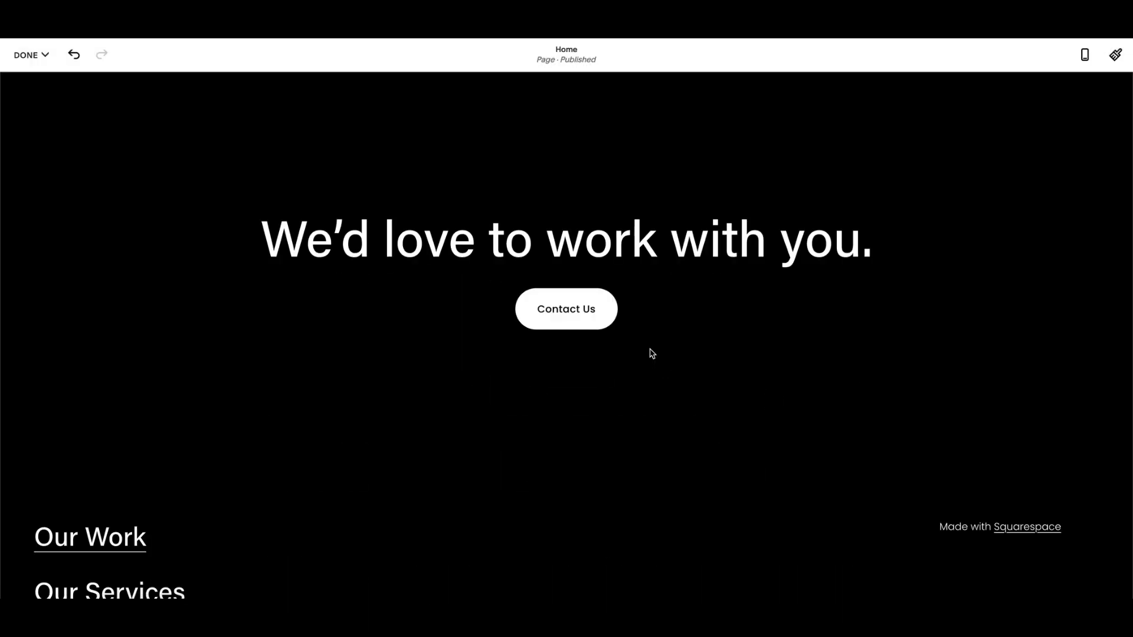
pyautogui.click(1106, 120)
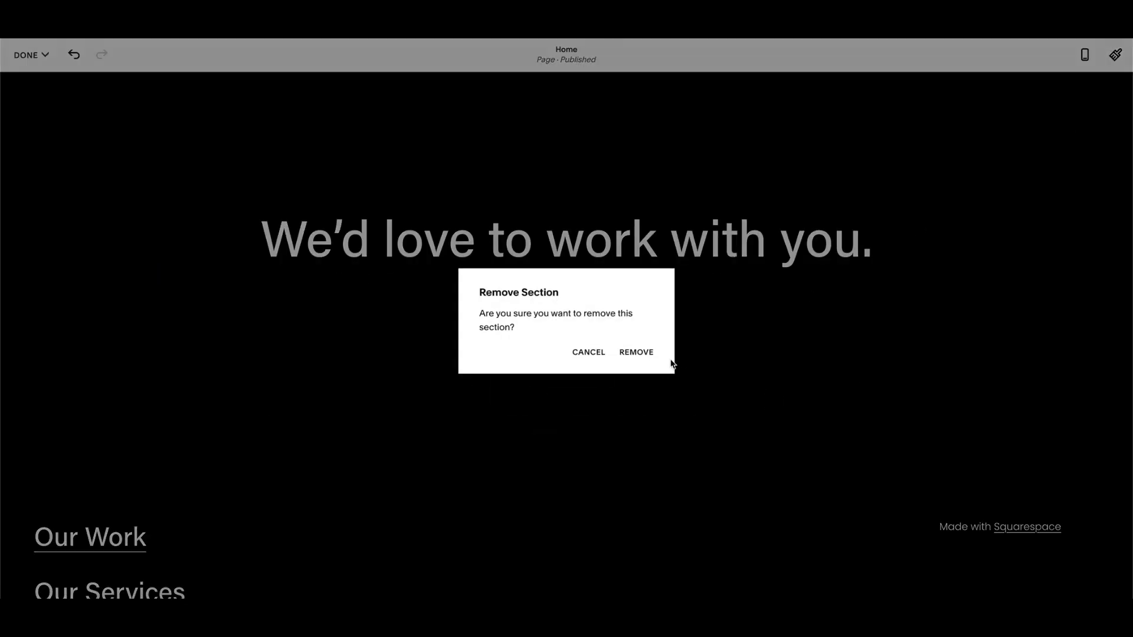
pyautogui.click(638, 353)
# Duplicate the image-and-text section and review the result.
pyautogui.scroll(7, 638, 361)
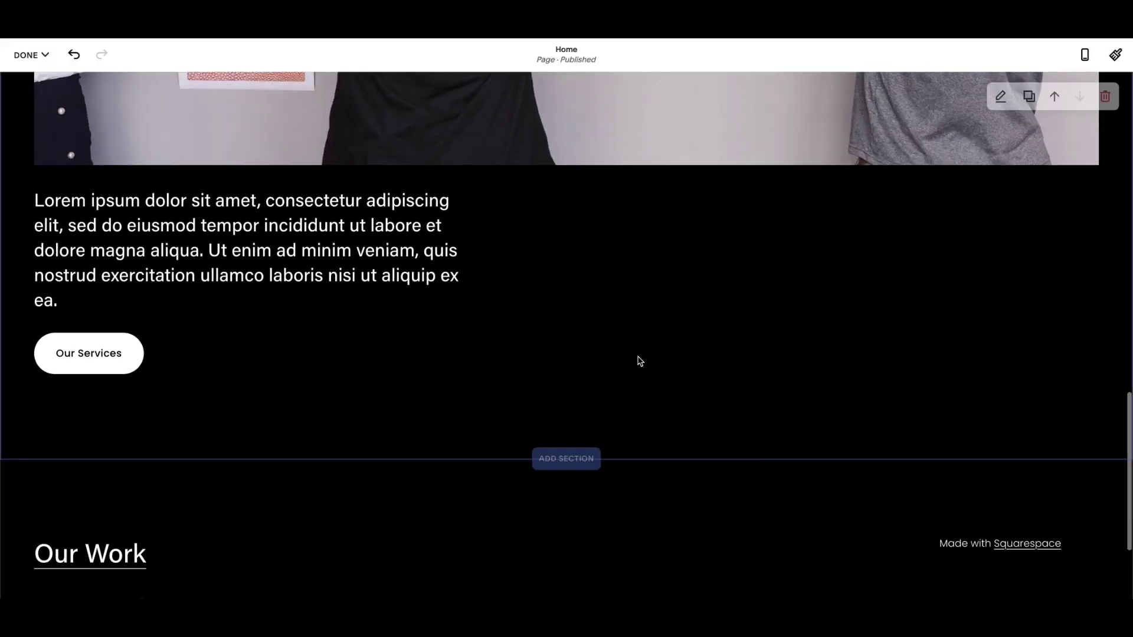
pyautogui.scroll(6, 637, 357)
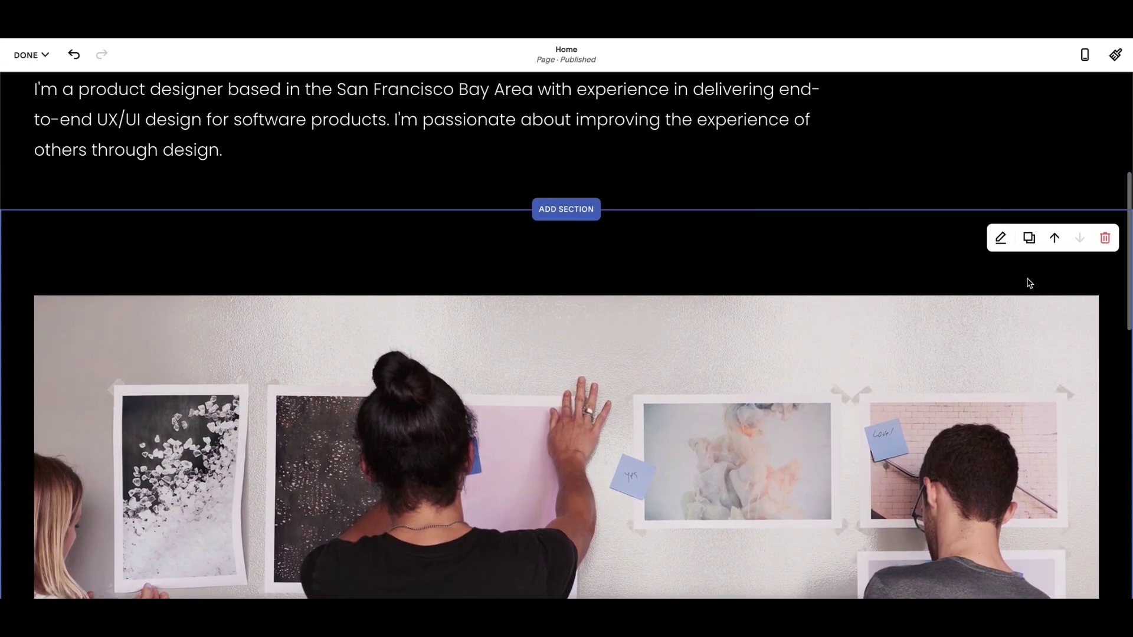
pyautogui.click(1030, 239)
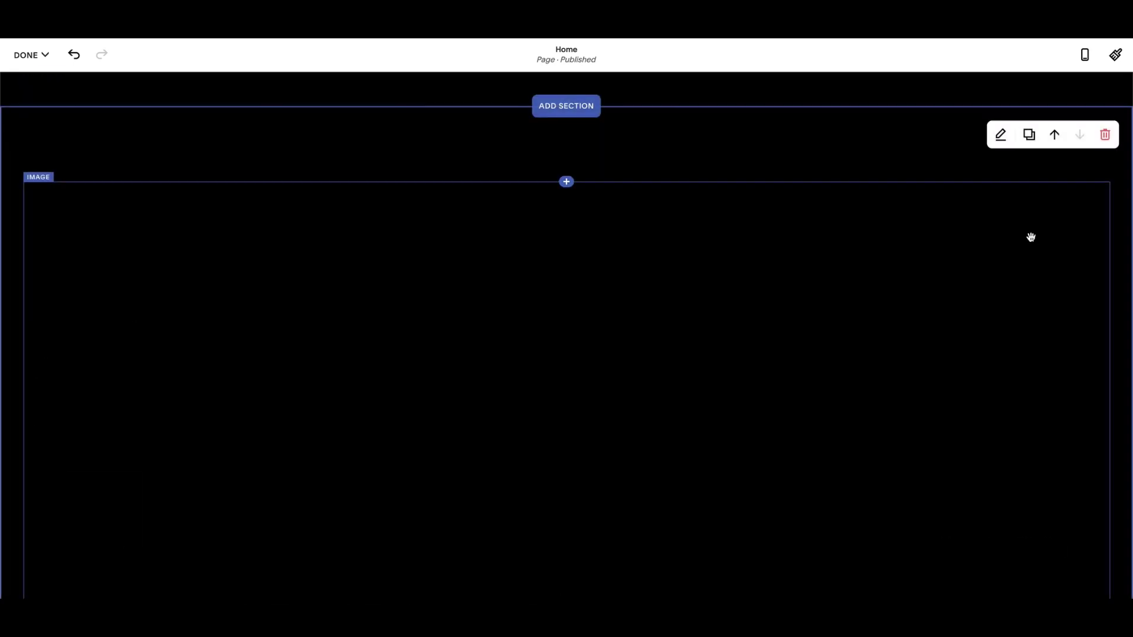
pyautogui.scroll(-4, 817, 159)
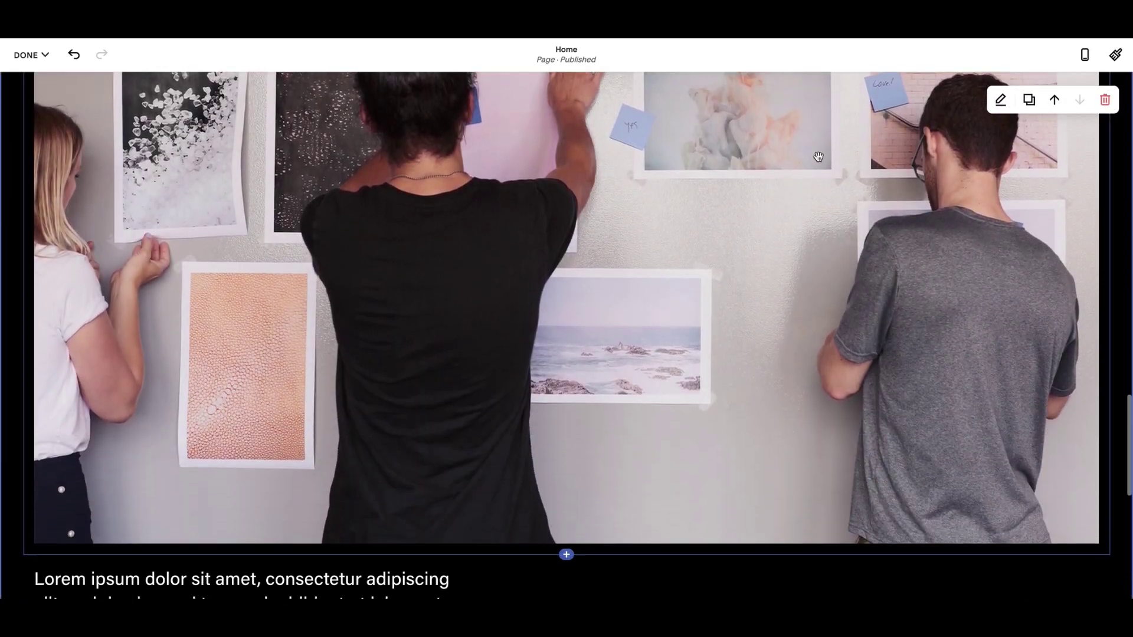
pyautogui.scroll(-10, 818, 156)
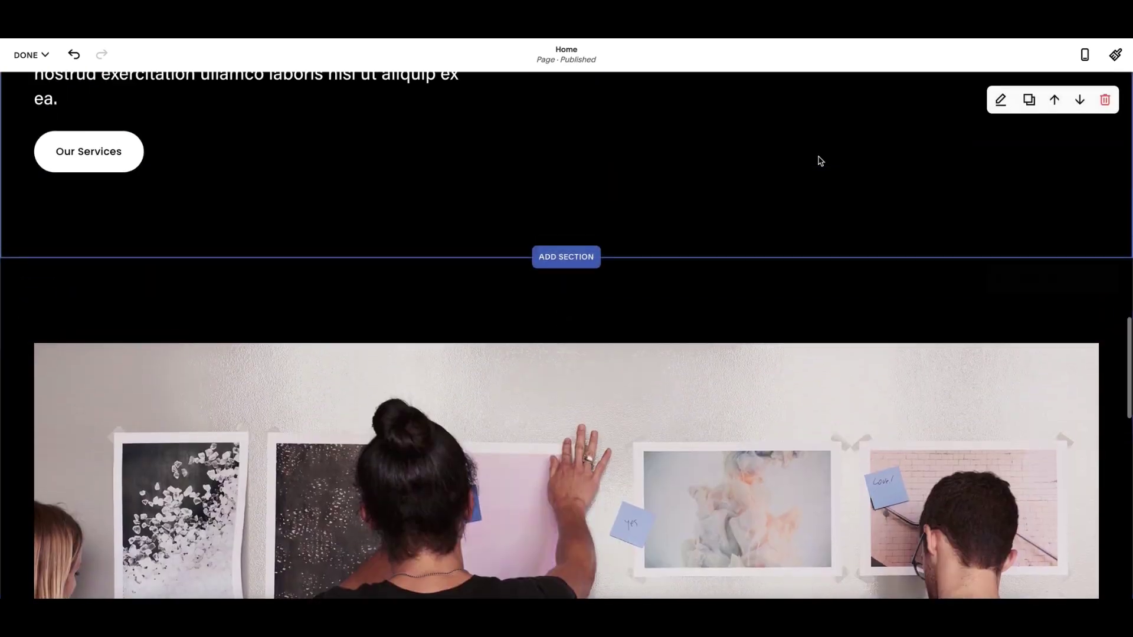
pyautogui.scroll(12, 818, 159)
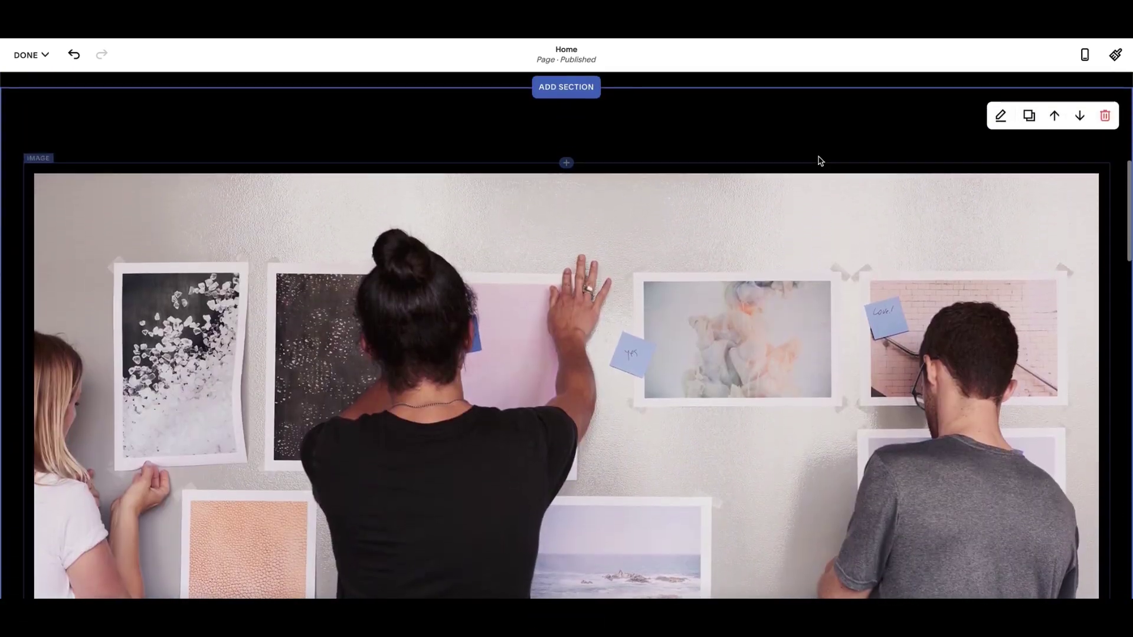